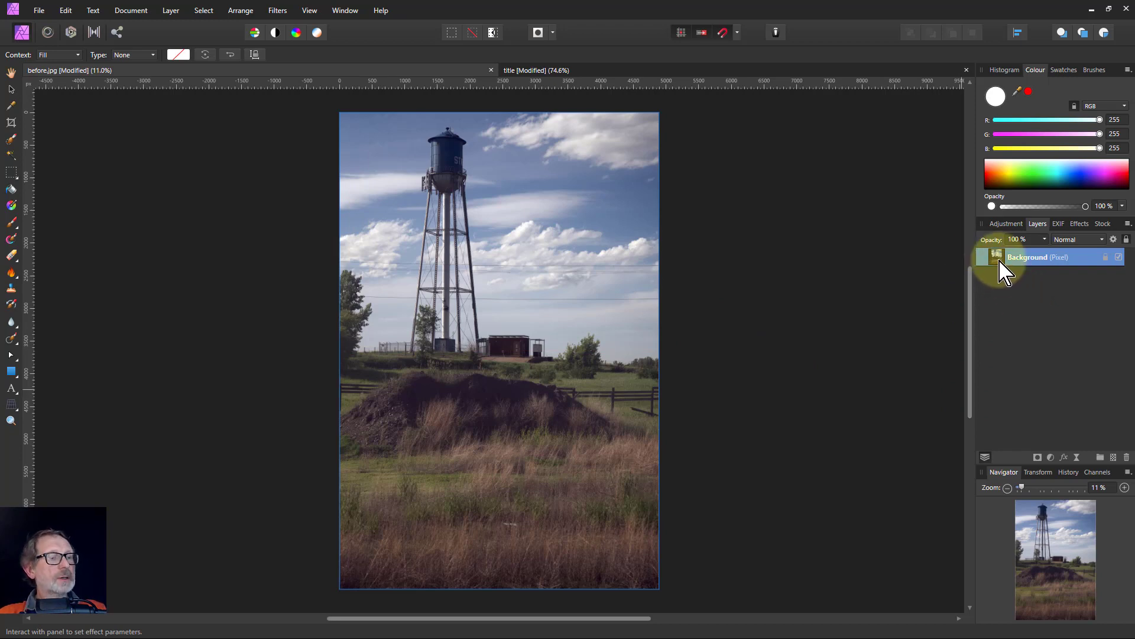
Duplicate the Background layer with Ctrl+J so a copy sits above it
key(ctrl+j)
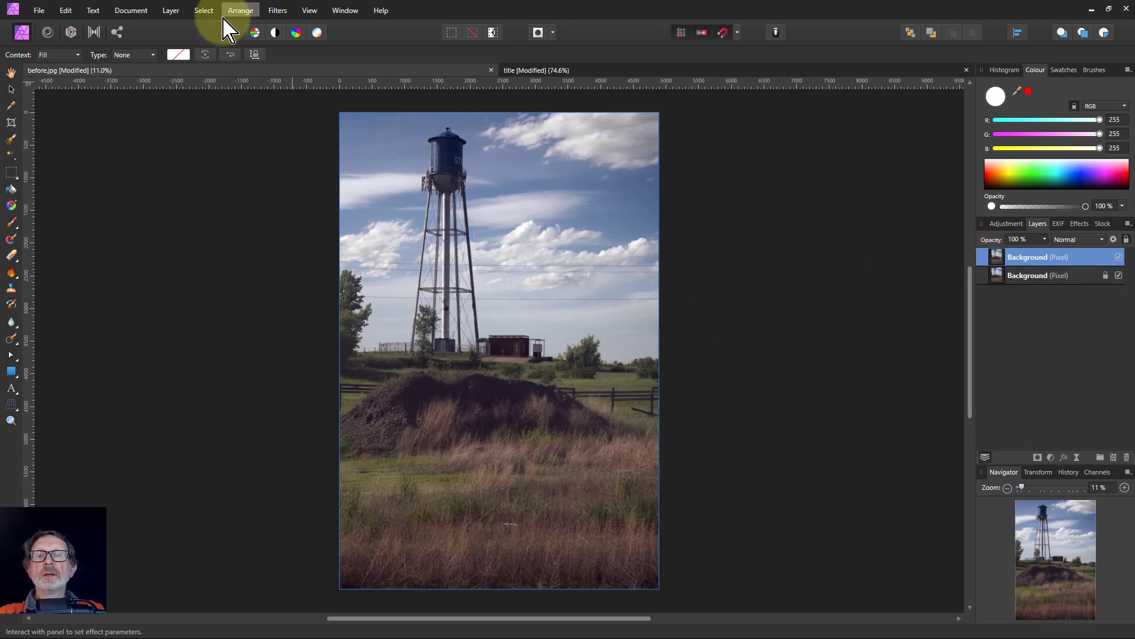
Run Apply Image on the copy with DR, DG and DB equations set to max(SR,SG,SB)-min(SR,SG,SB)
click(275, 10)
click(177, 118)
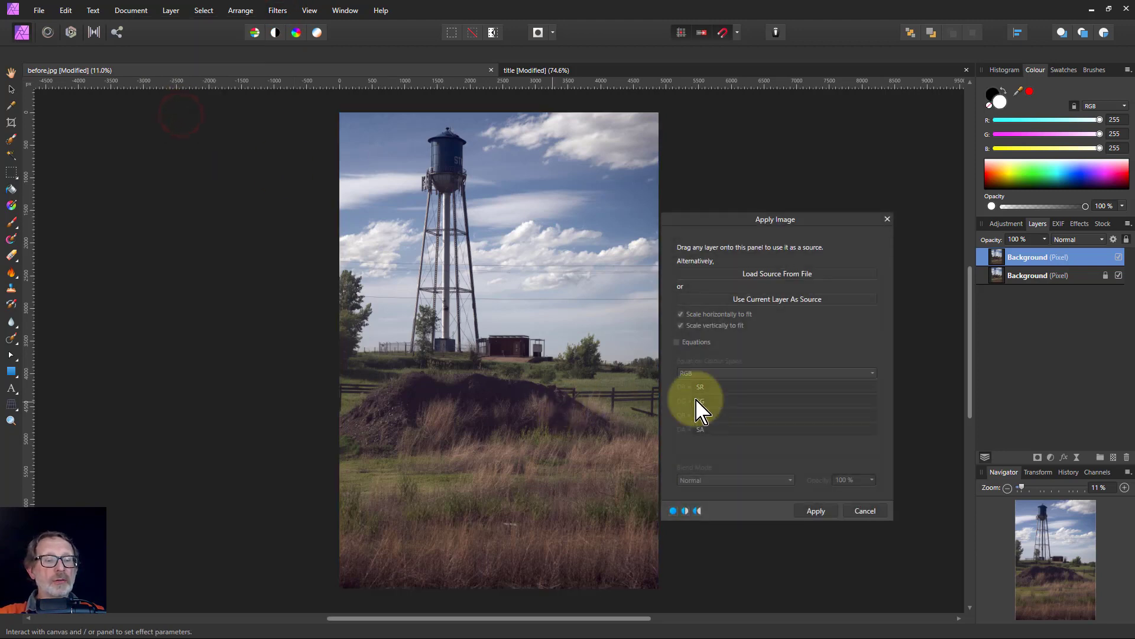
click(680, 343)
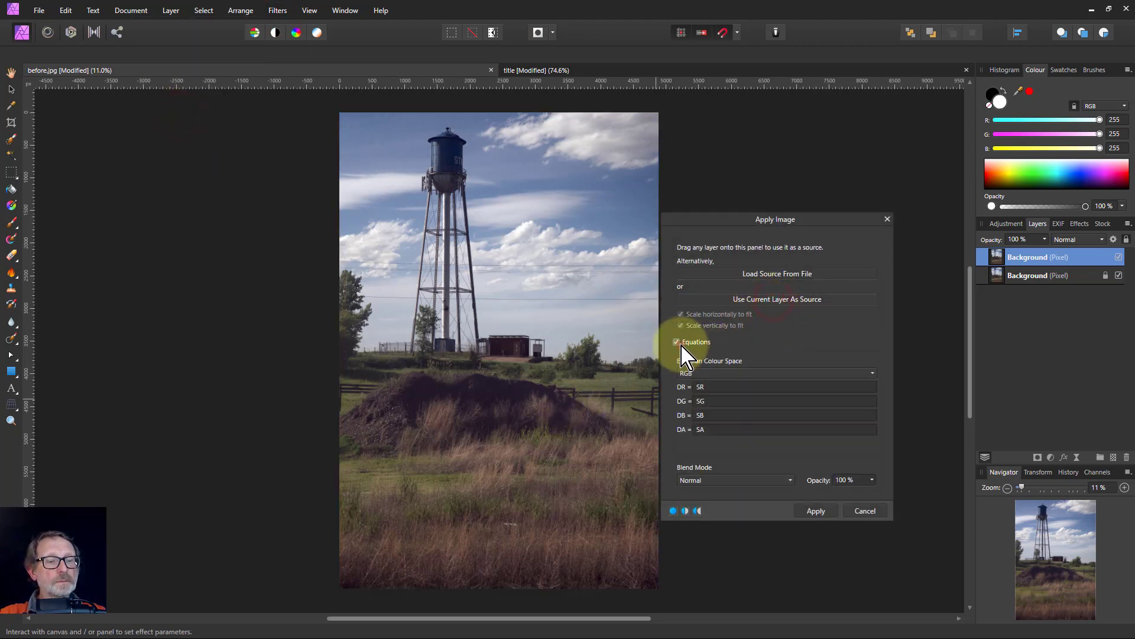
click(719, 387)
text(max()
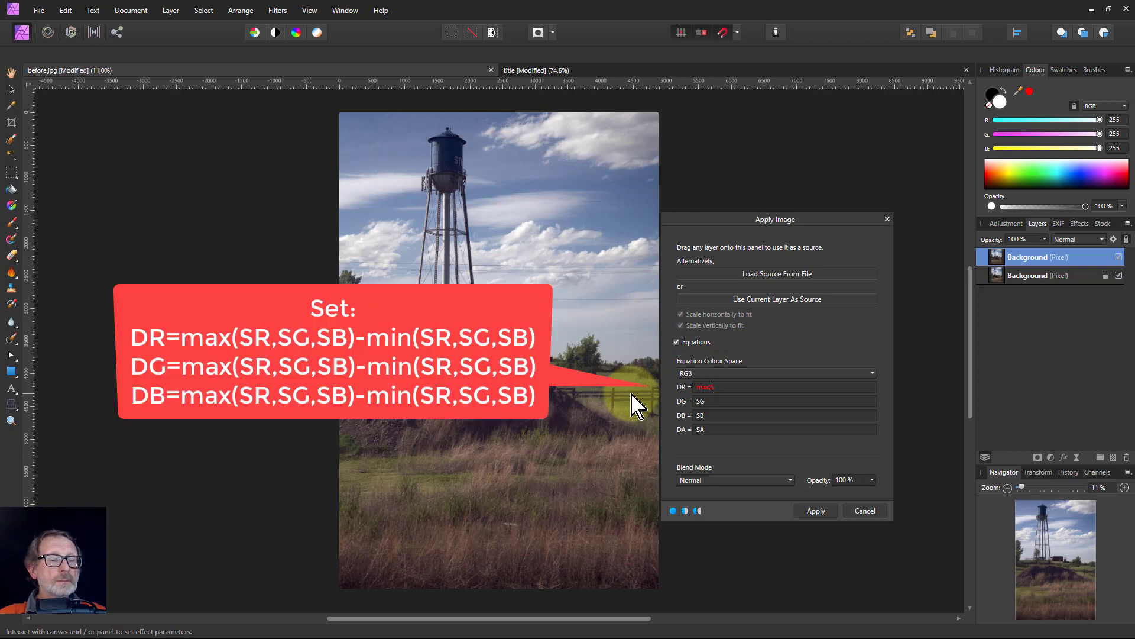
text(SR,SG,SB)-min)
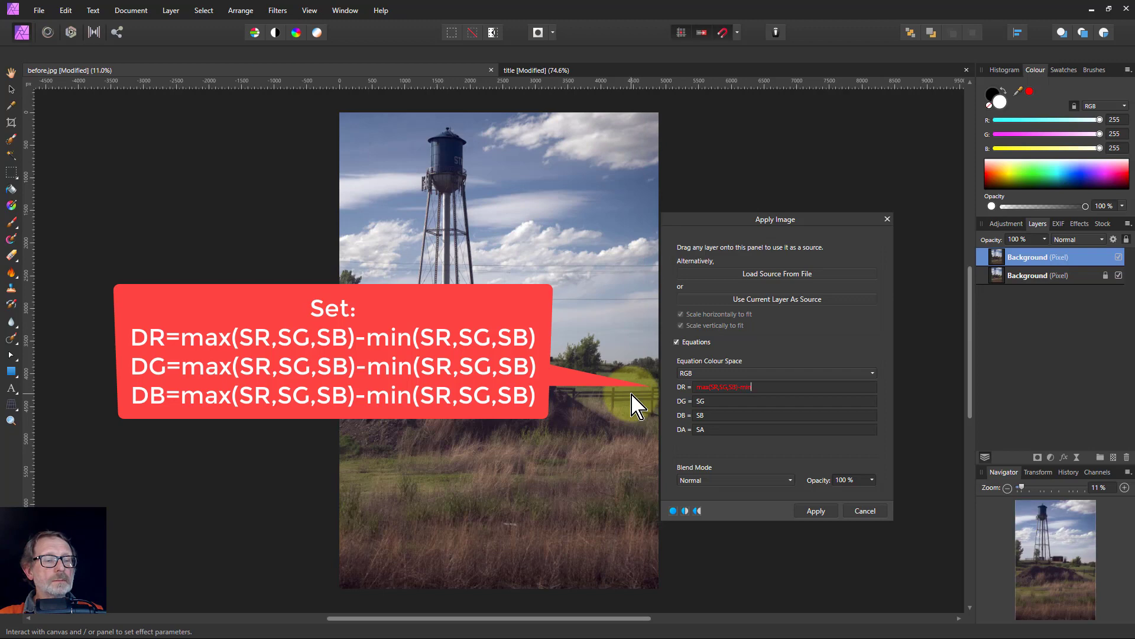
text((SR,SG,SB))
key(ctrl+a)
key(ctrl+c)
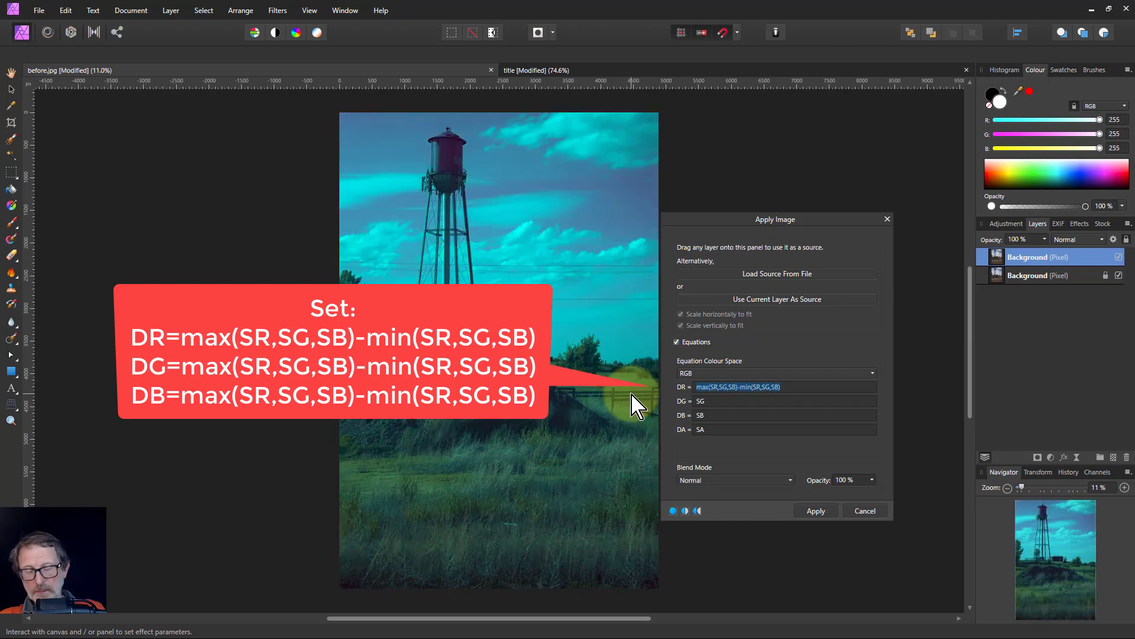
click(725, 402)
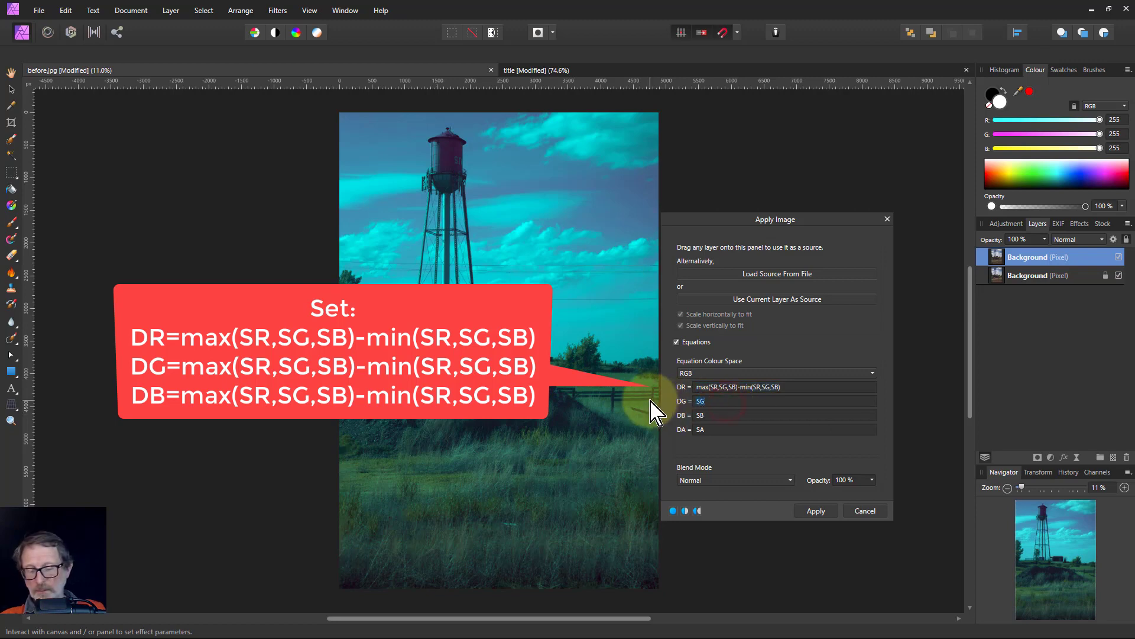
key(ctrl+v)
click(708, 416)
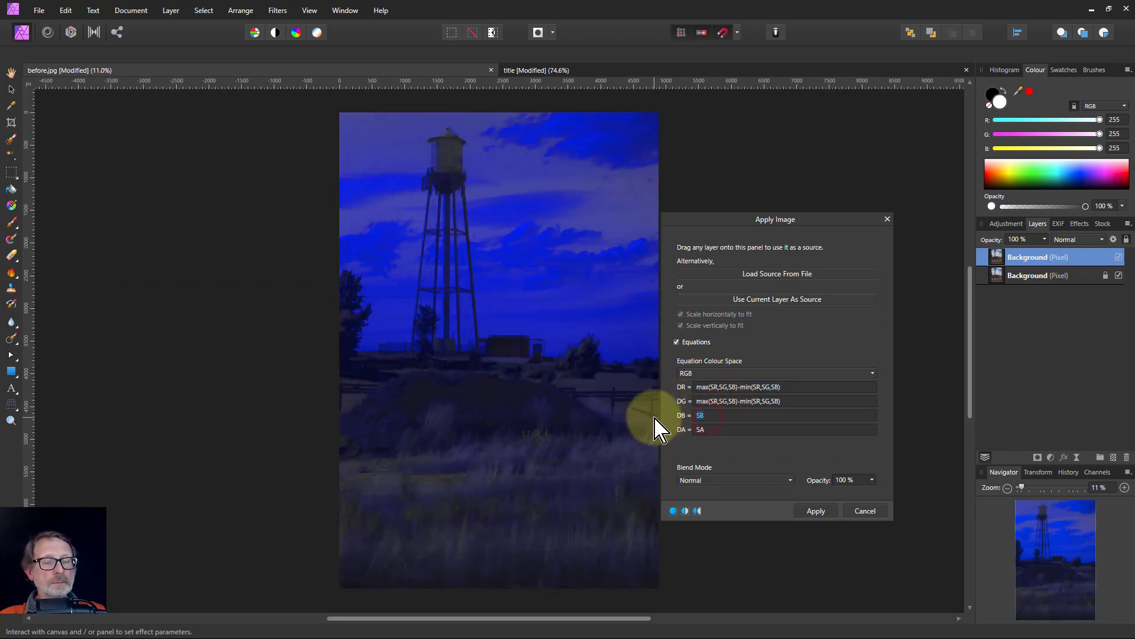
key(ctrl+v)
click(813, 512)
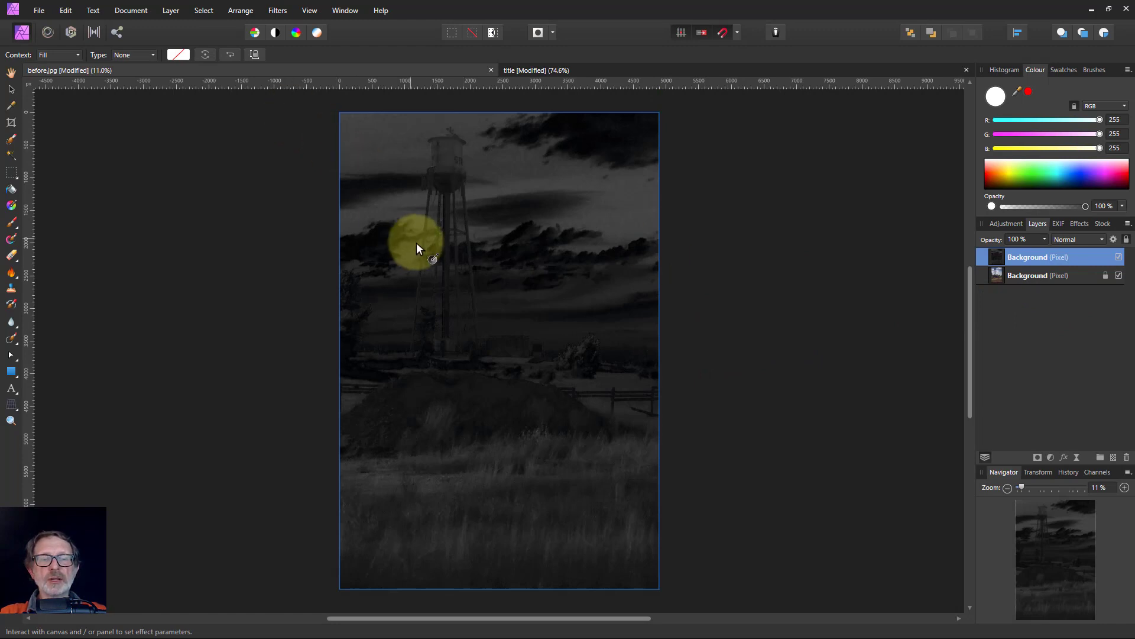
Brighten the map with Auto Levels and create a spare channel from it
click(256, 33)
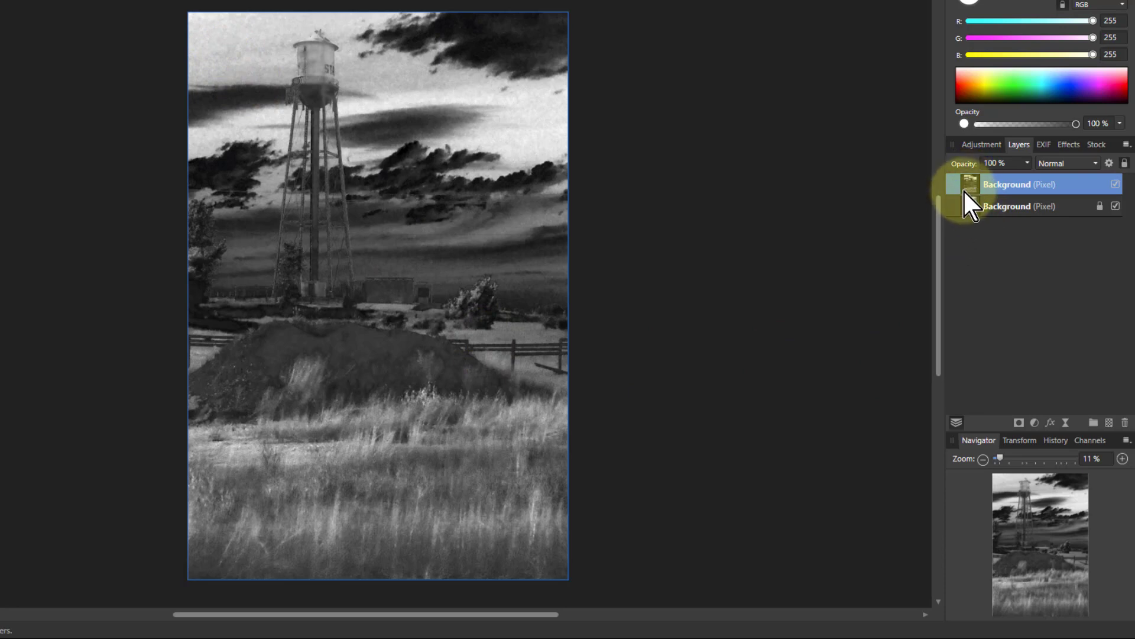
click(1090, 441)
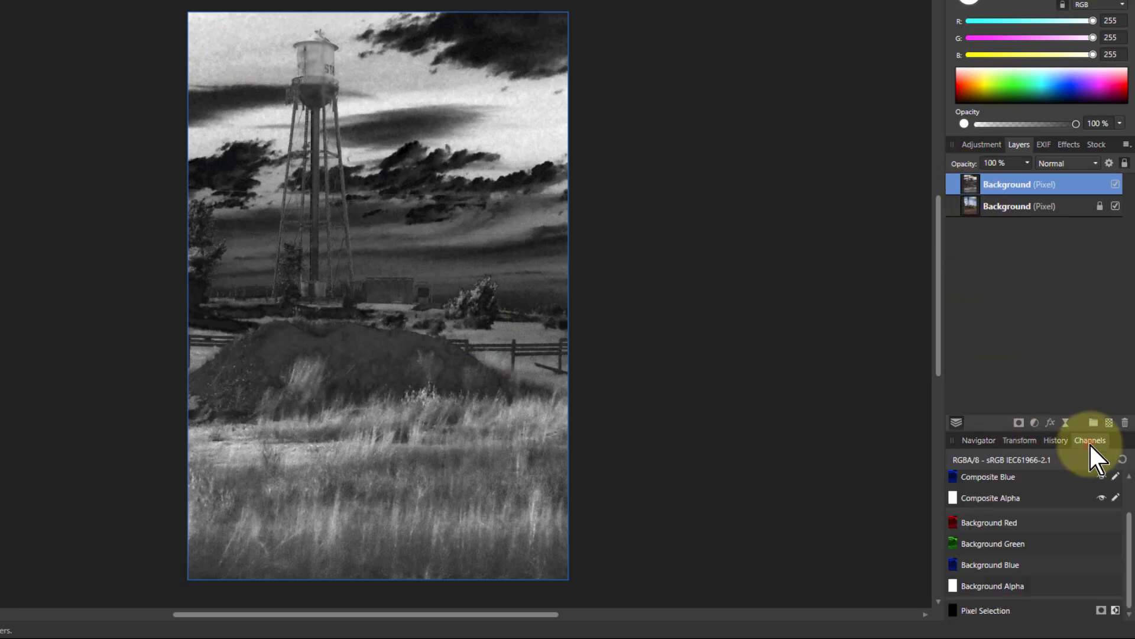
right_click(983, 567)
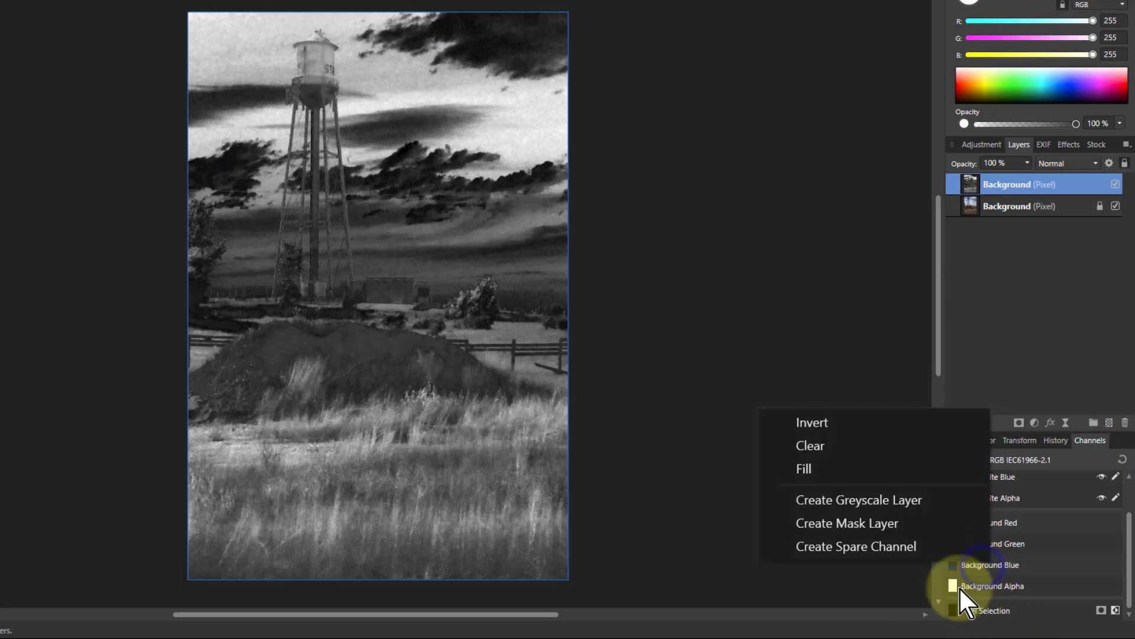
click(852, 547)
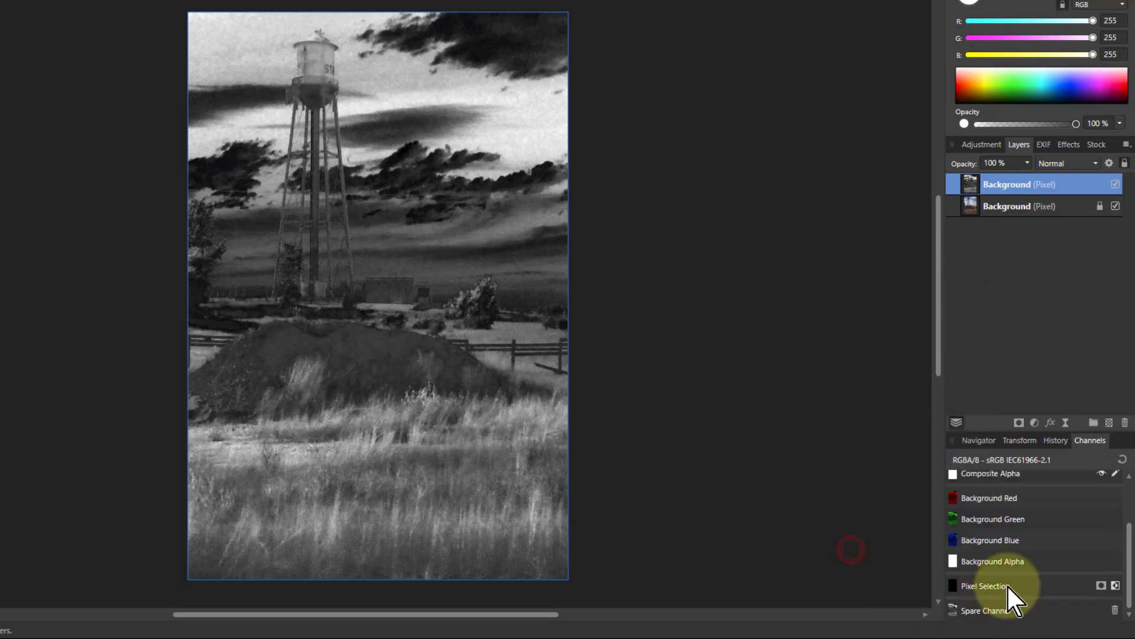
Rename the new spare channel to 'sat mask'
right_click(986, 615)
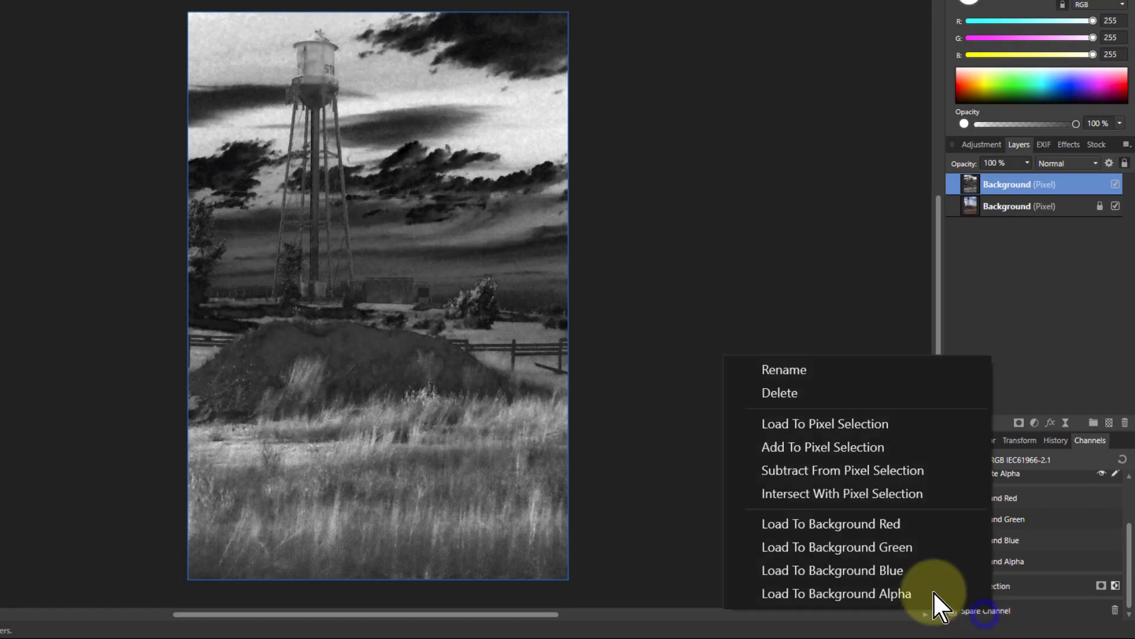
click(776, 372)
drag(436, 220, 303, 216)
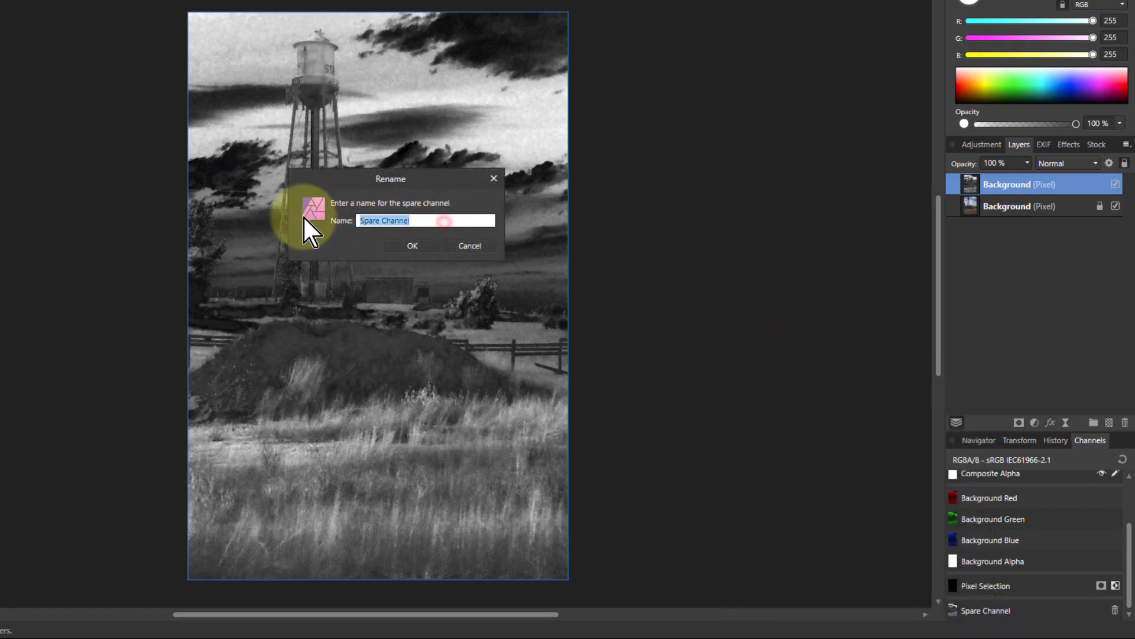
text(sat mask)
key(Return)
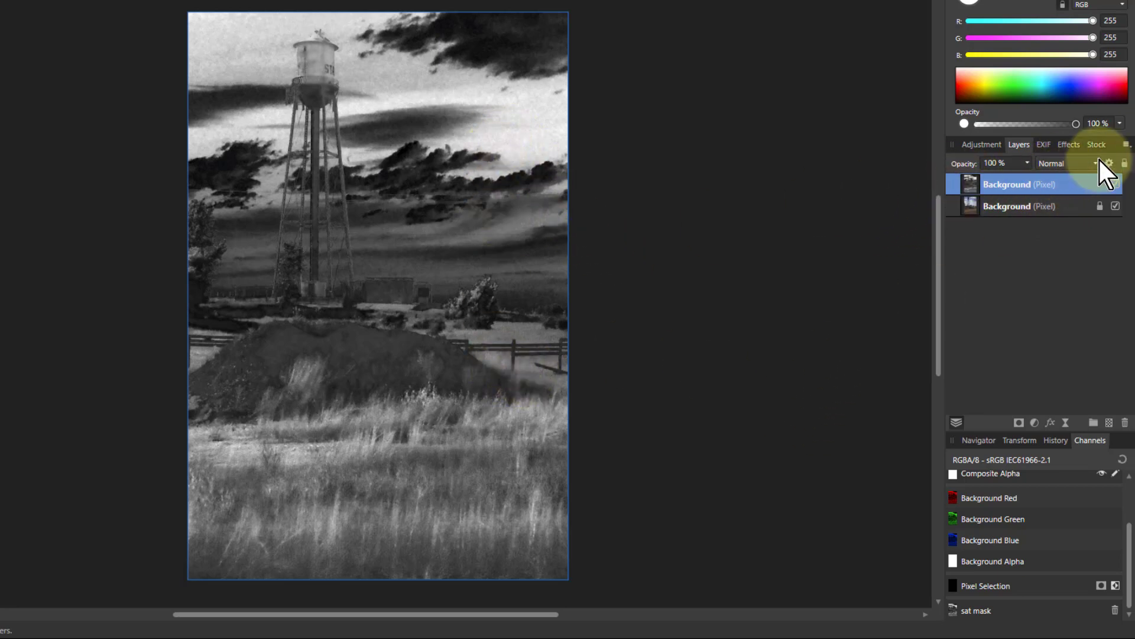
Blend the top saturation-map layer with Soft Light and toggle its visibility to compare
click(1077, 168)
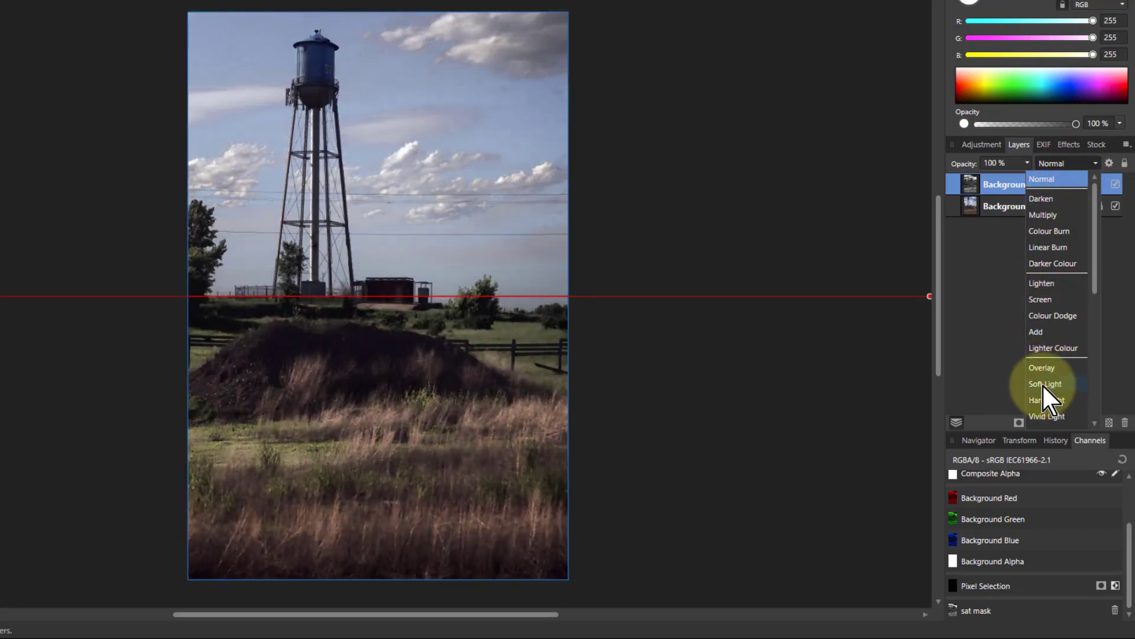
click(1042, 383)
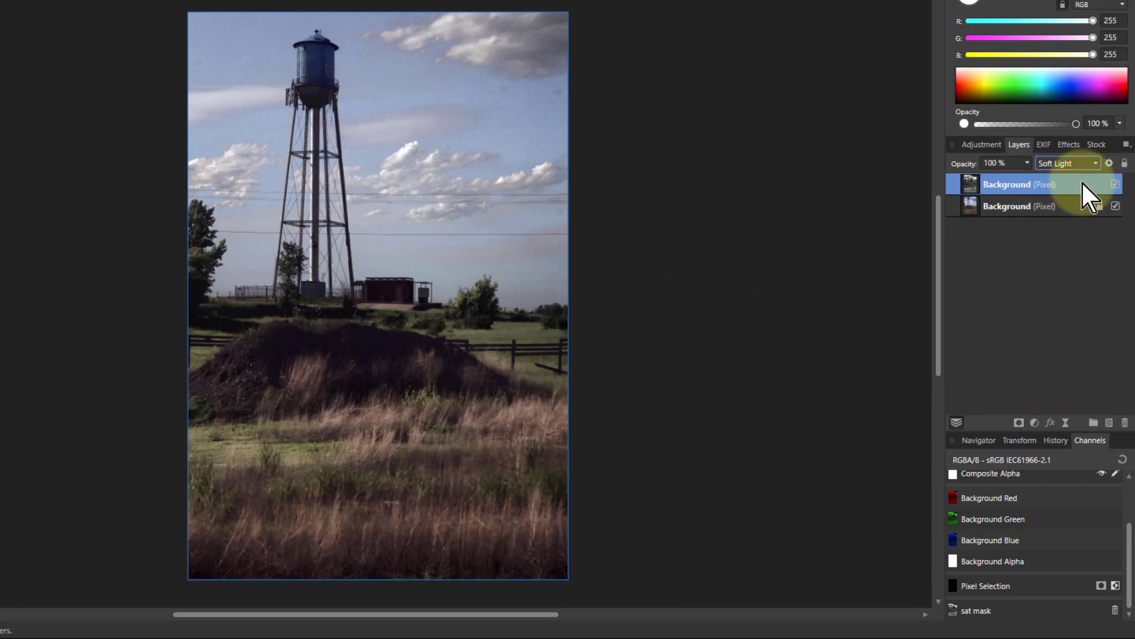
click(1115, 183)
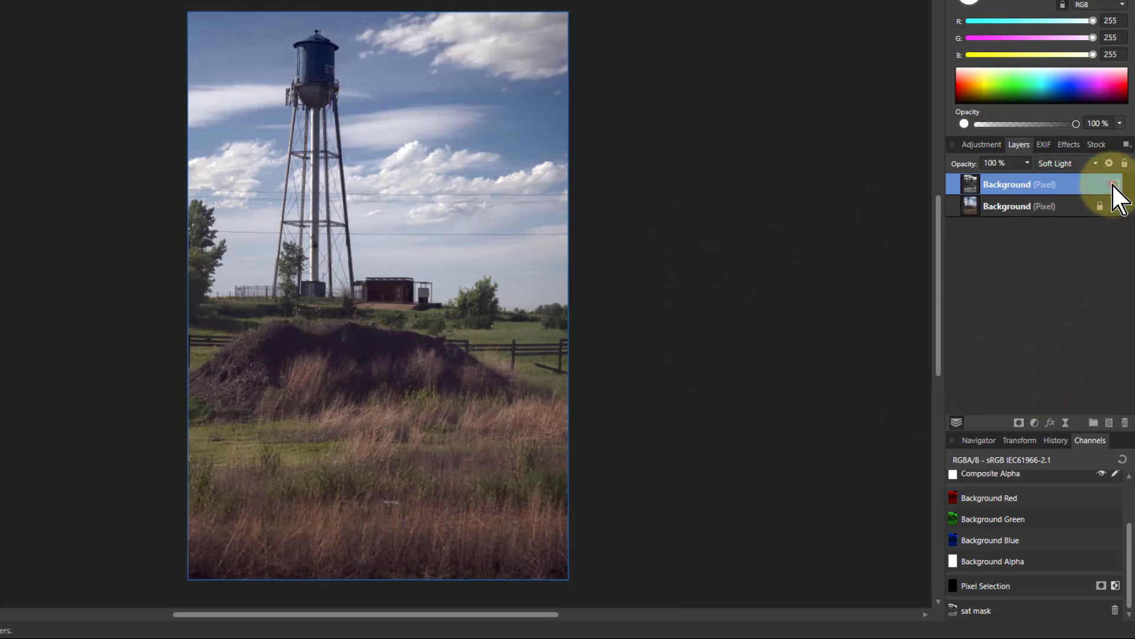
click(1113, 184)
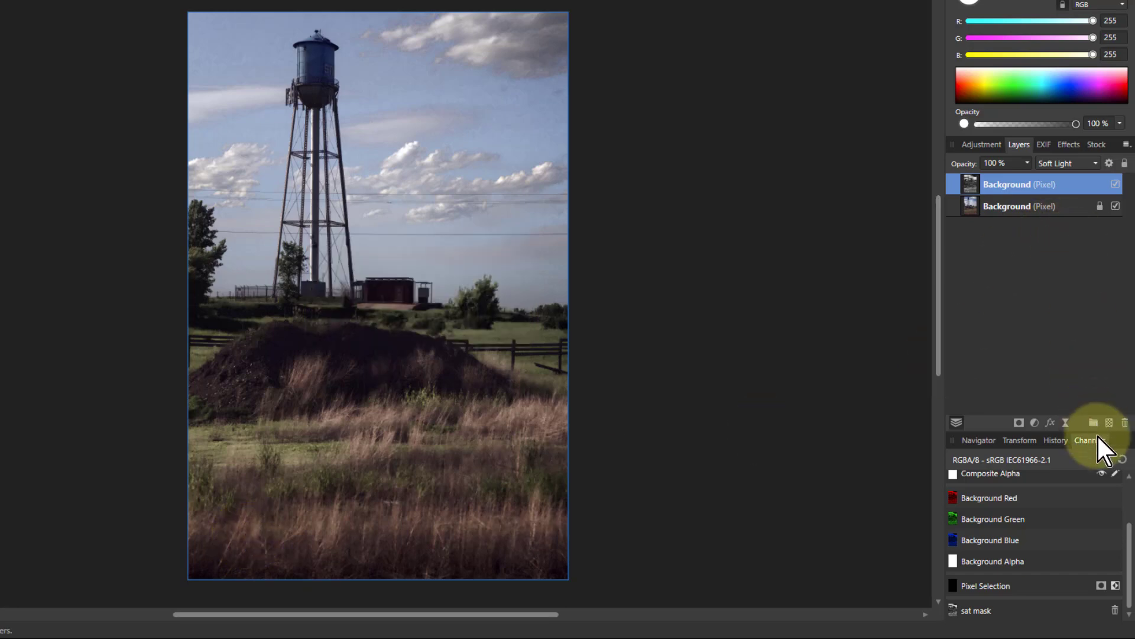
click(1115, 185)
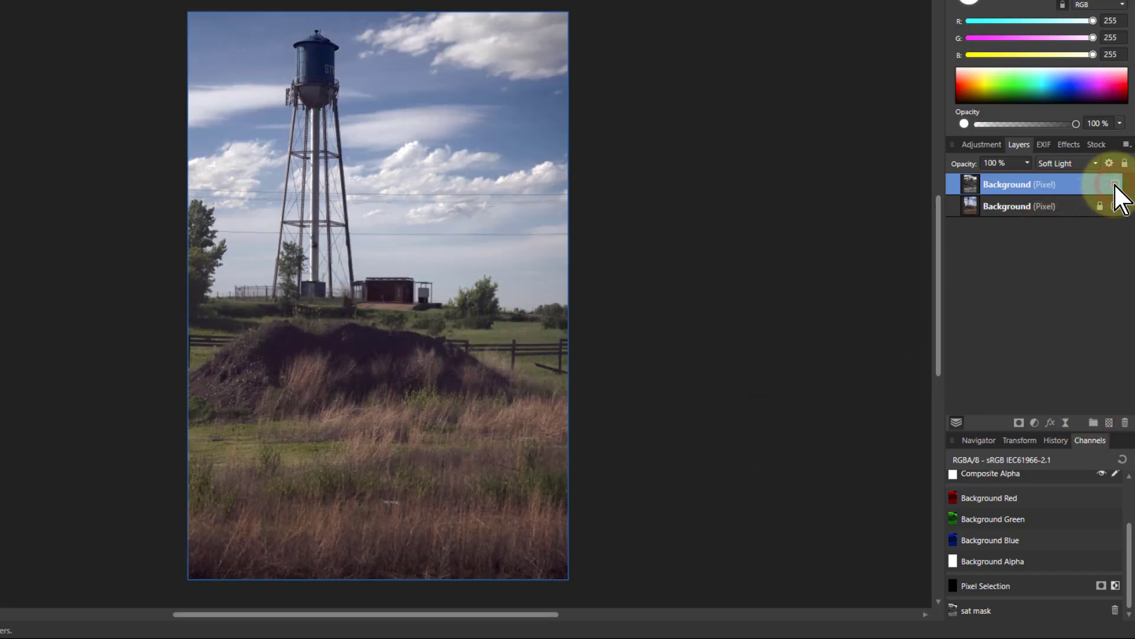
click(1115, 185)
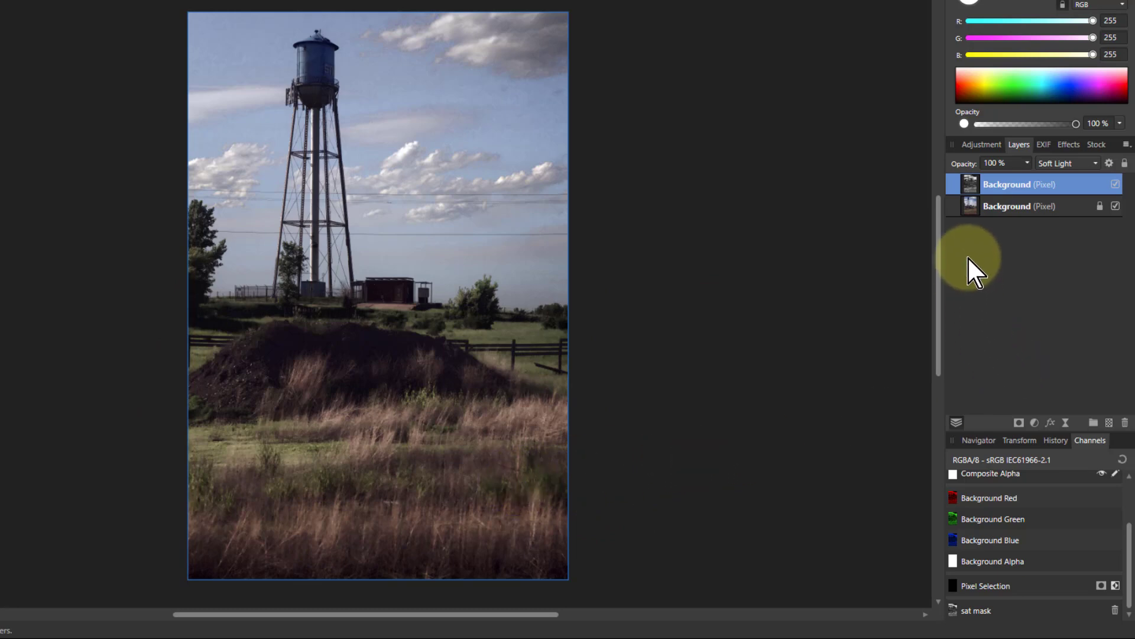
Move the Soft Light copy below the original, add an HSL adjustment, and mask it with sat mask
drag(967, 183, 971, 220)
click(971, 182)
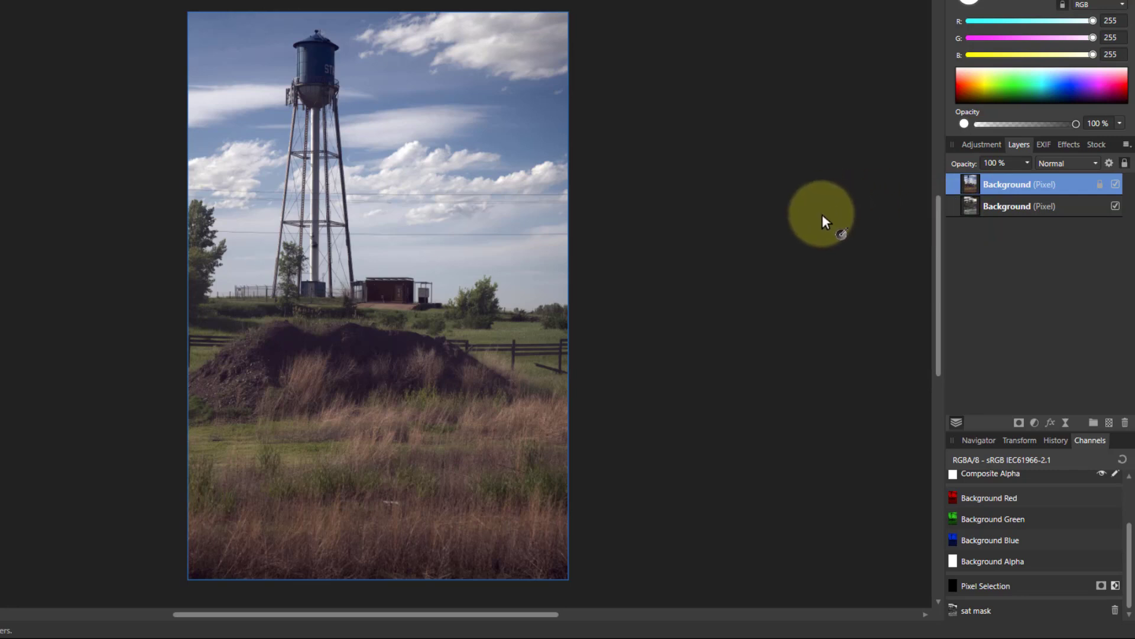
click(1033, 425)
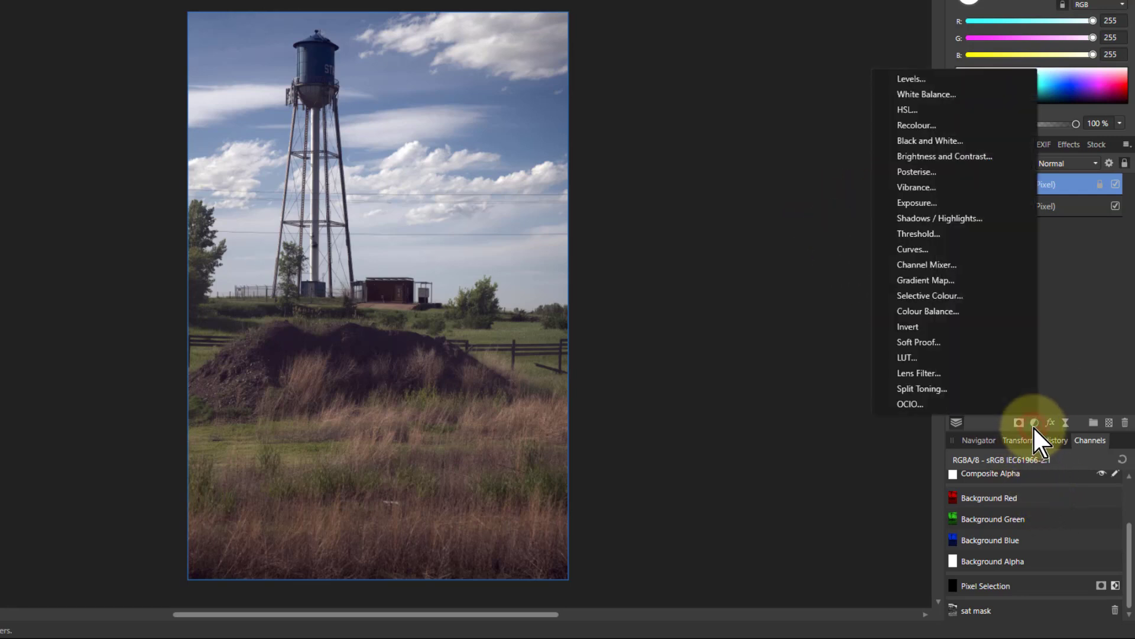
click(921, 108)
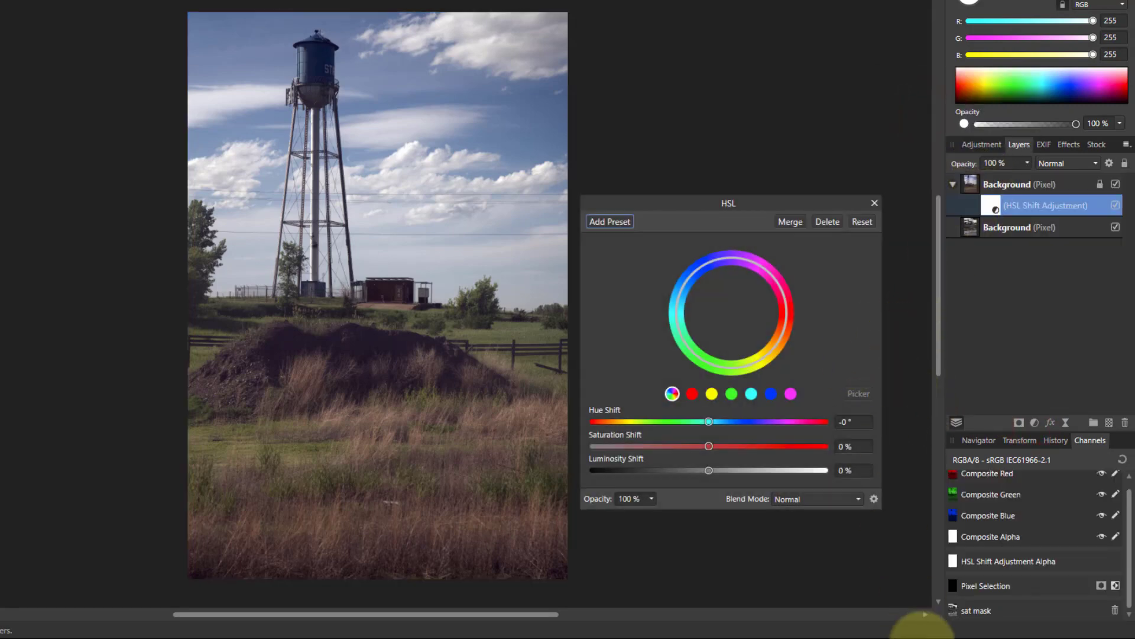
right_click(955, 612)
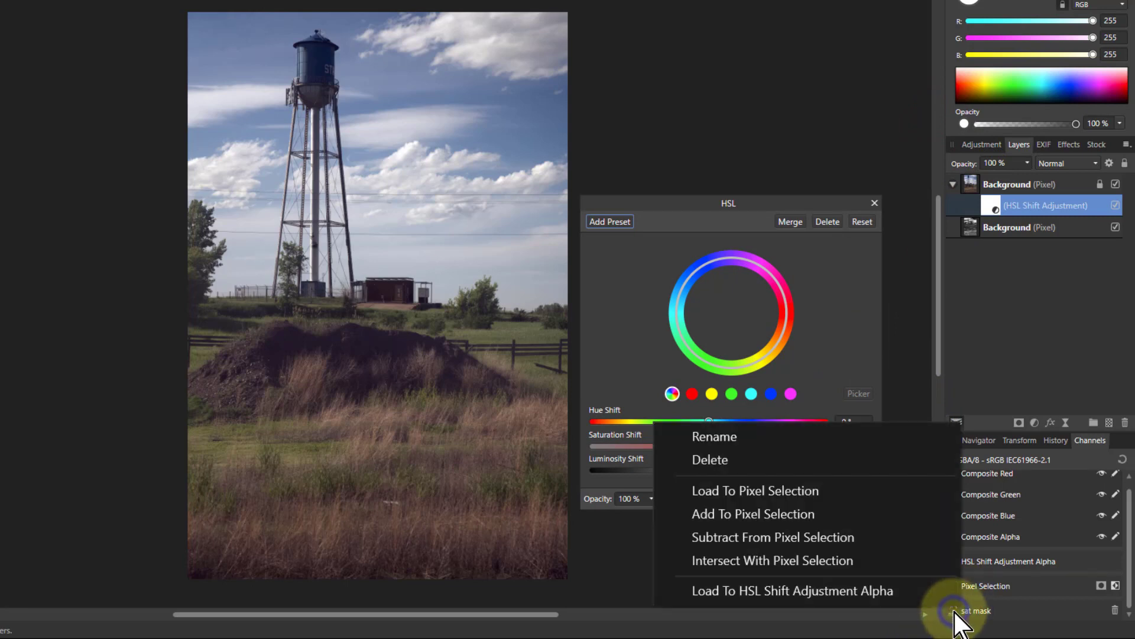
click(838, 591)
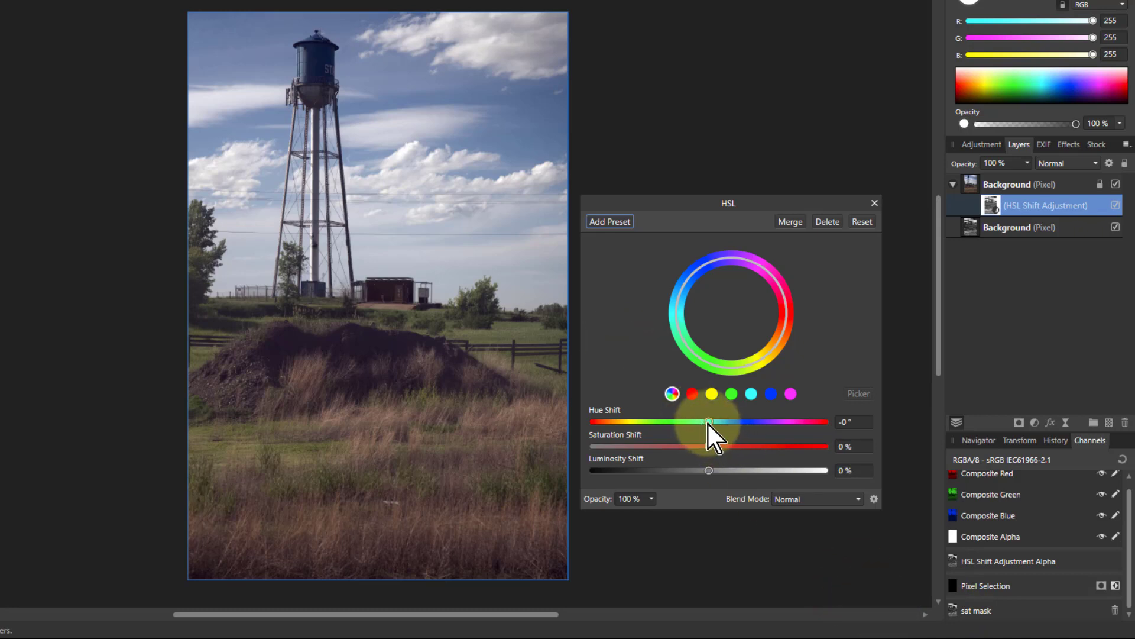
Set HSL Hue Shift to -78.4°, Saturation Shift to 62% and Luminosity Shift to -69%
drag(708, 424, 658, 420)
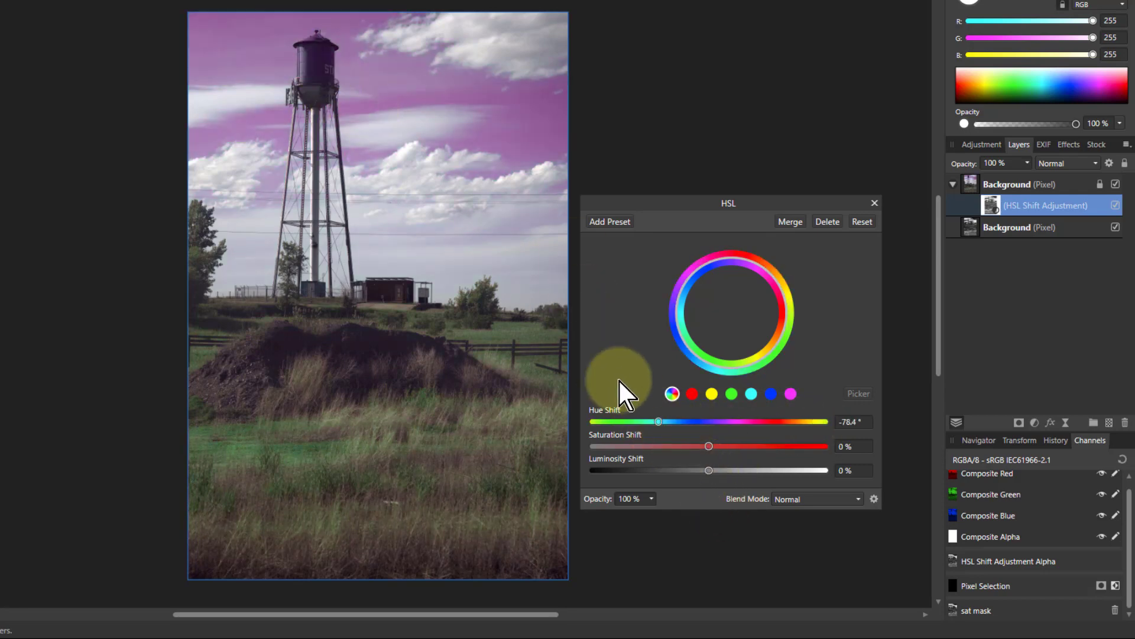
drag(709, 446, 782, 450)
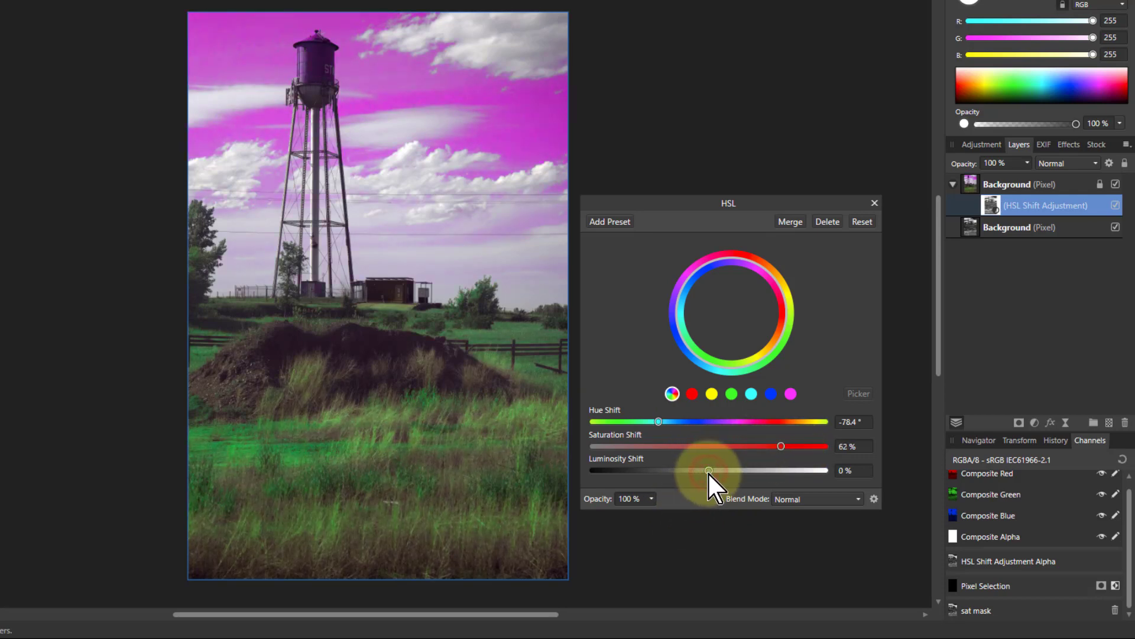
drag(711, 471, 629, 477)
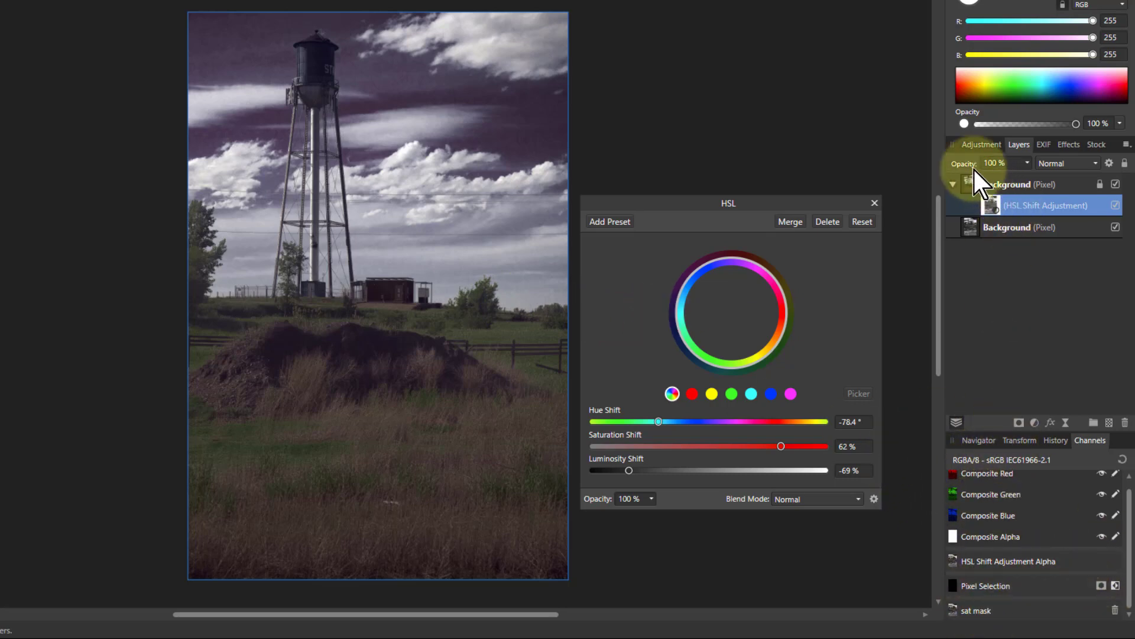
Add a temporary white fill layer, create a spare channel from it, then delete the fill
click(982, 184)
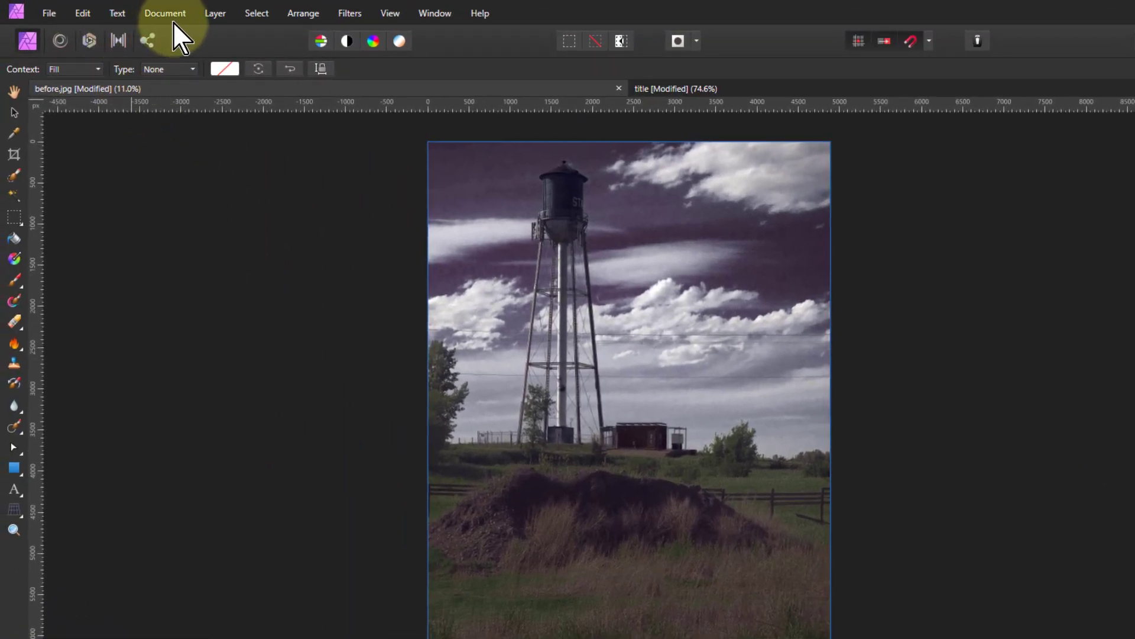
click(216, 13)
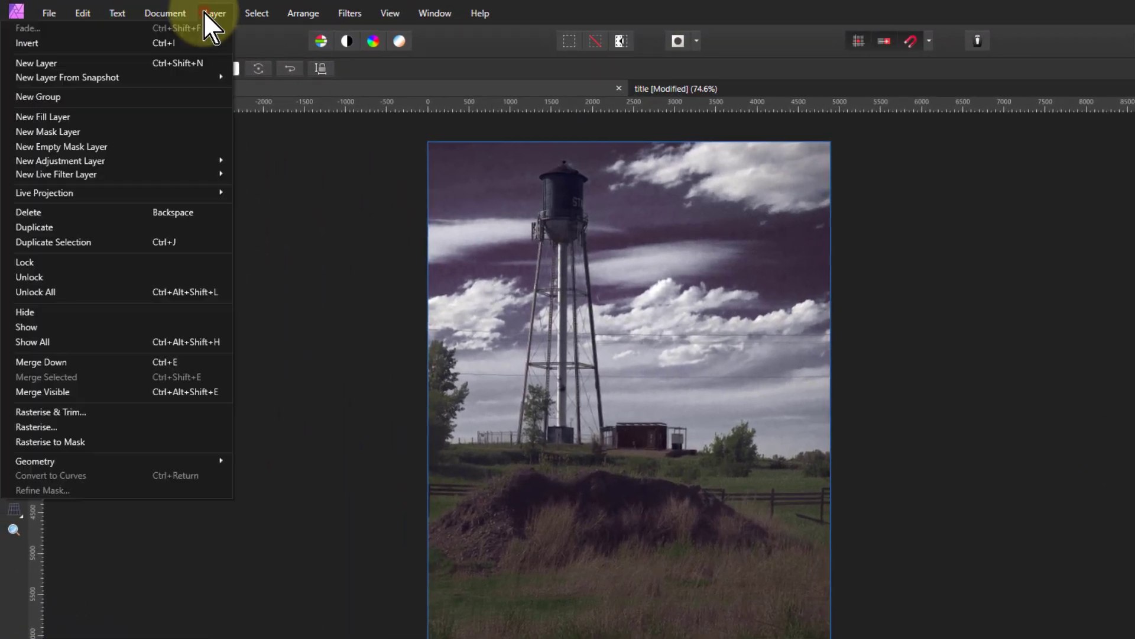
click(177, 116)
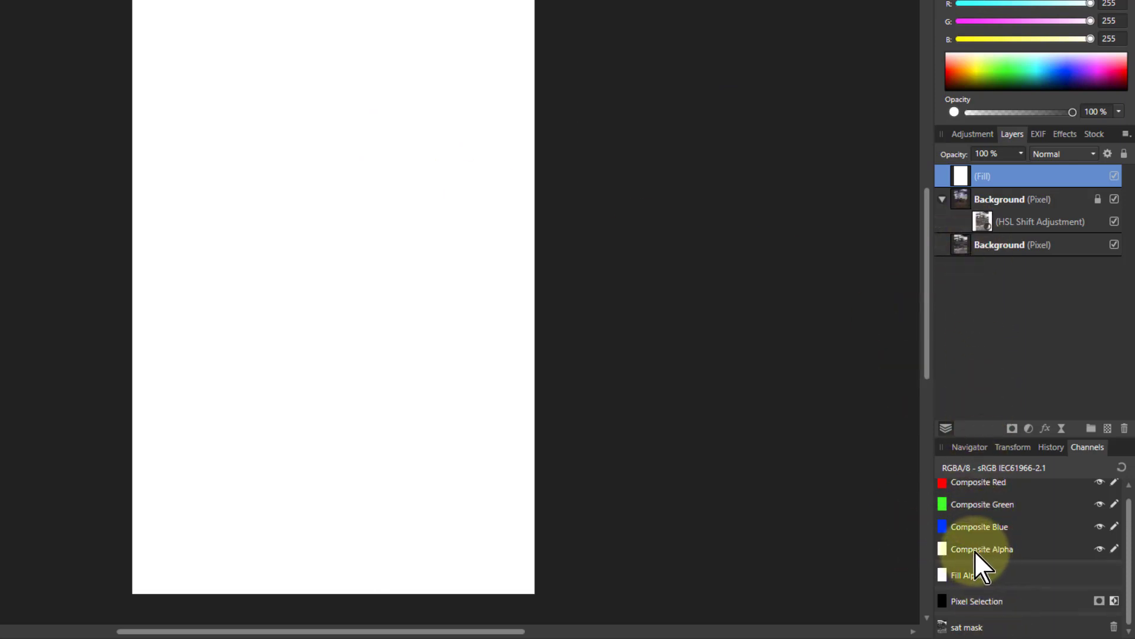
right_click(967, 522)
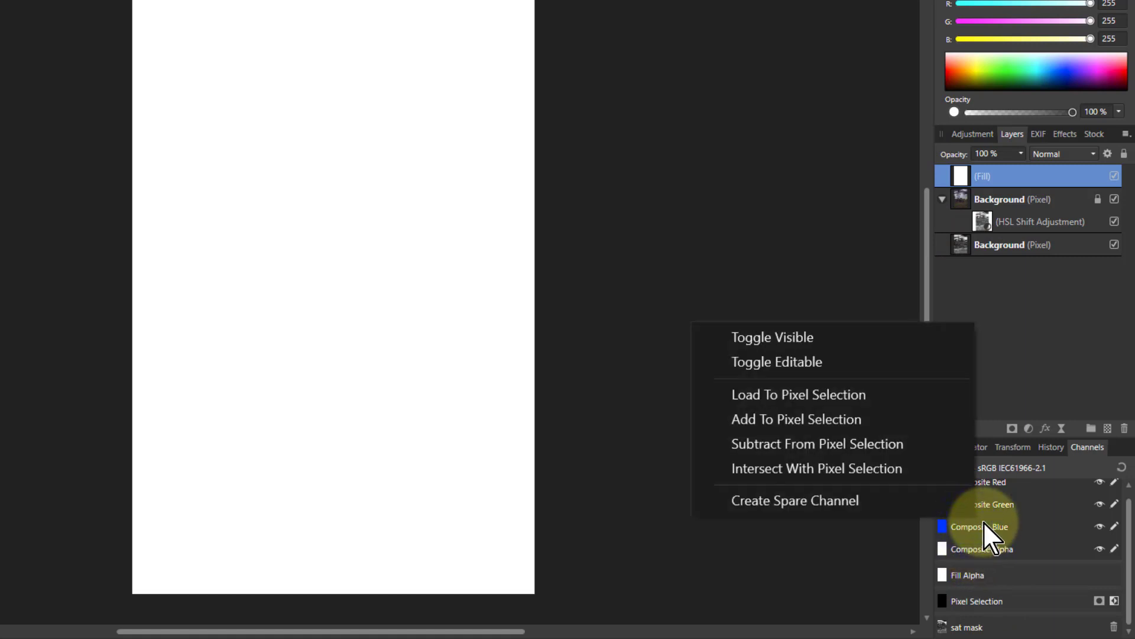
click(803, 499)
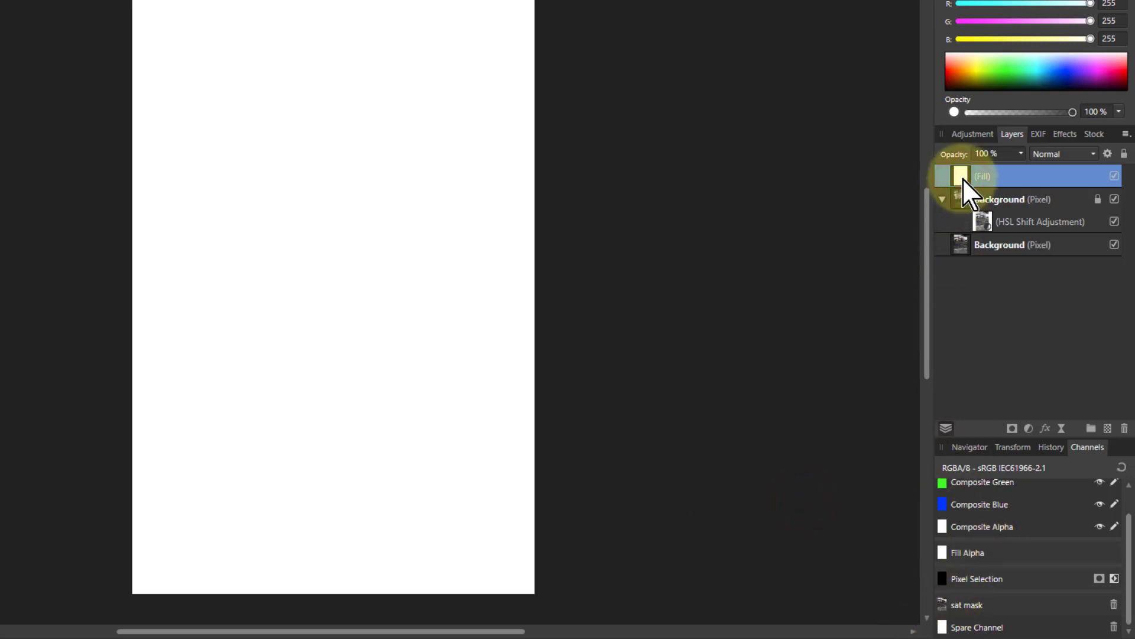
key(Delete)
Load the white Spare Channel as the HSL Shift mask, then reload sat mask instead
click(981, 200)
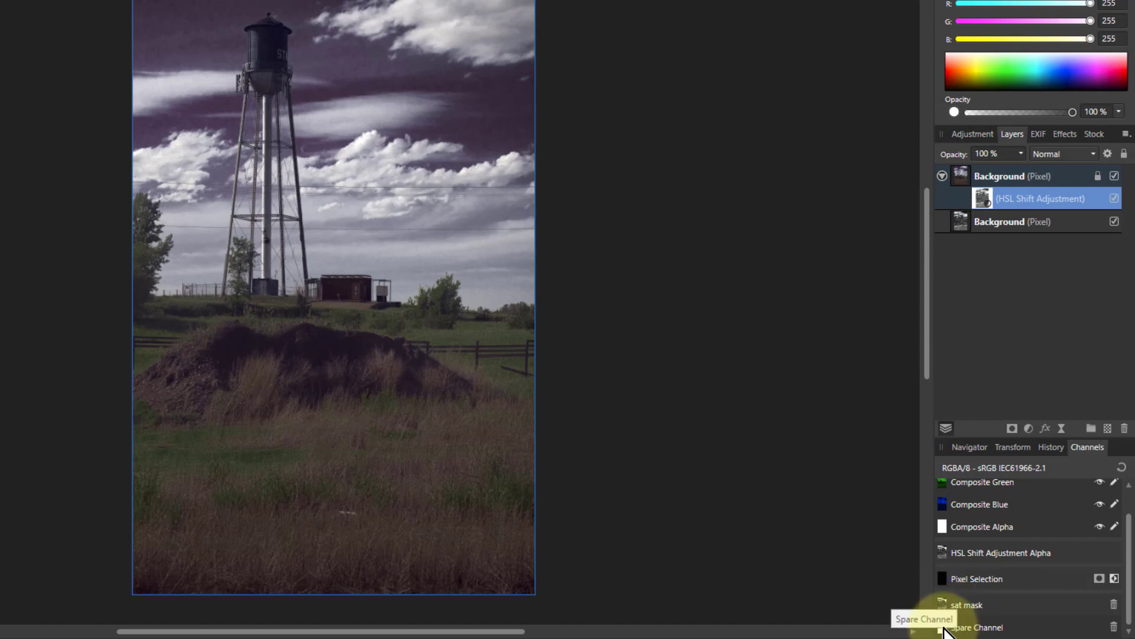
right_click(942, 627)
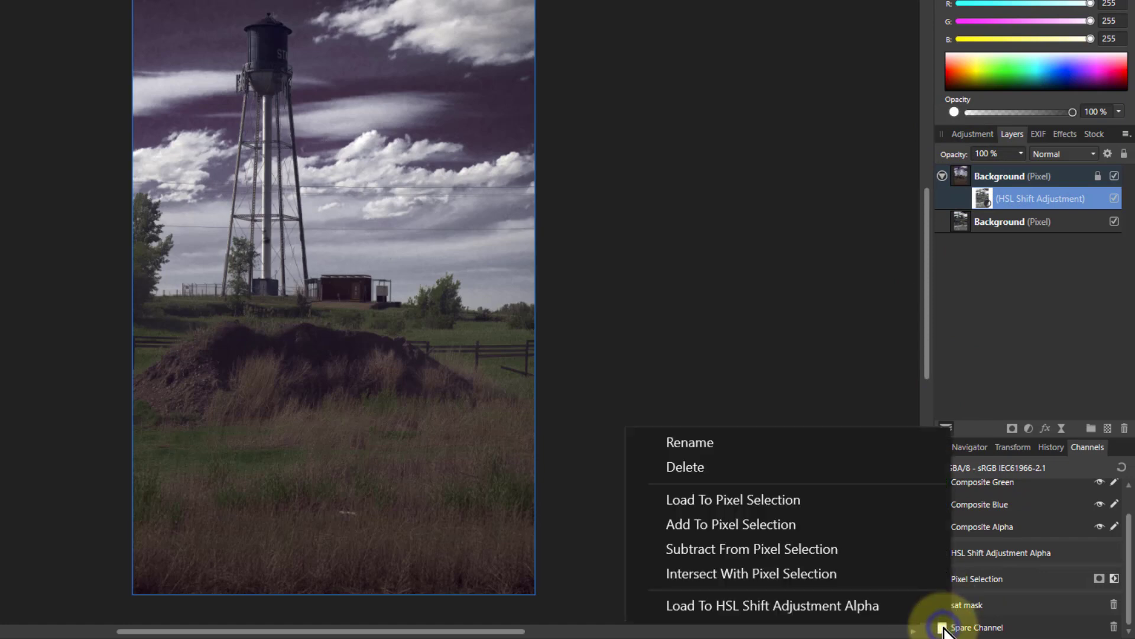
click(867, 605)
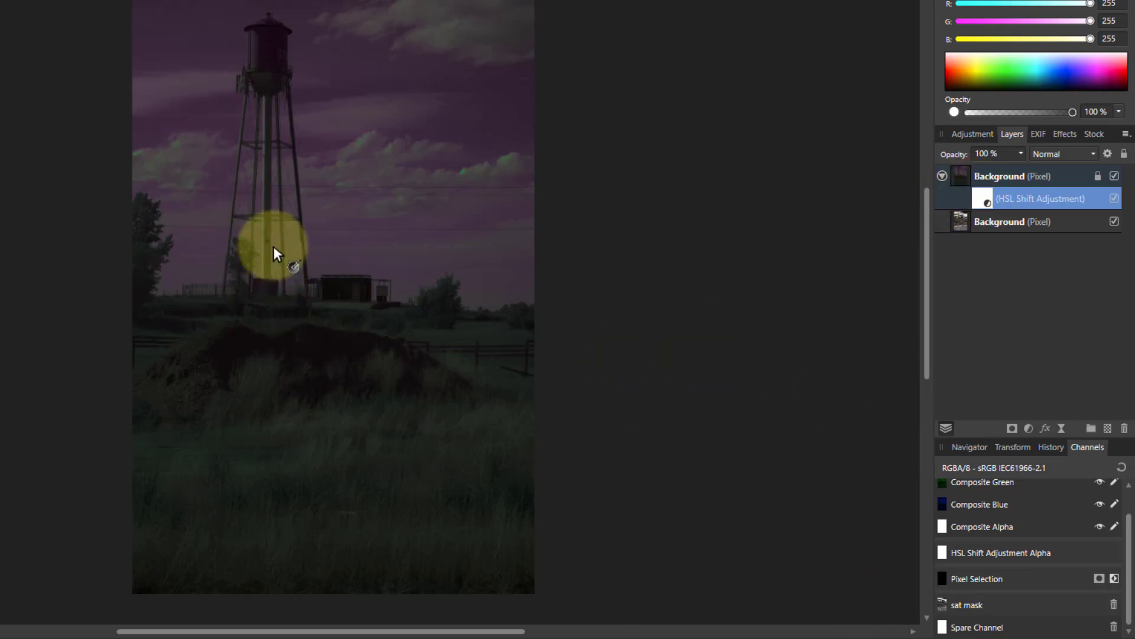
right_click(961, 604)
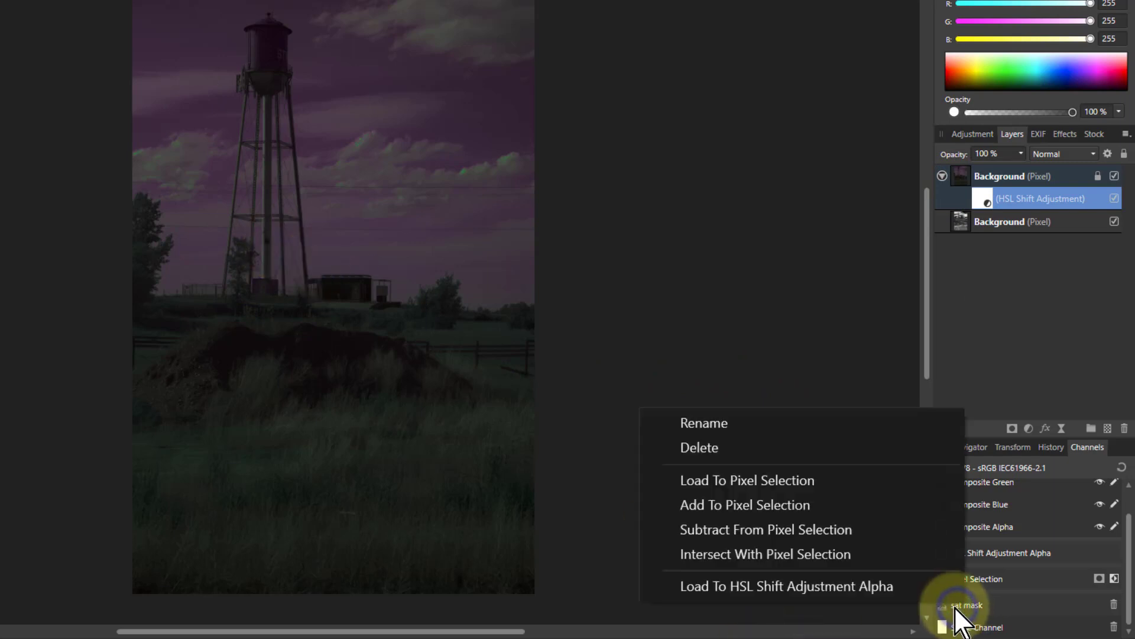
click(870, 594)
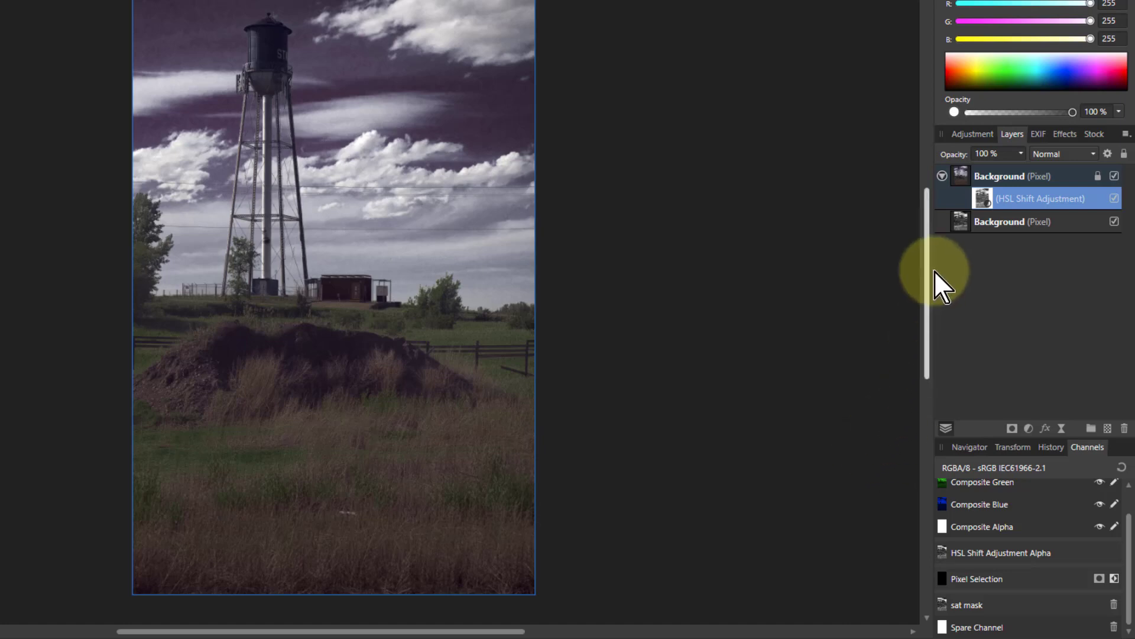
Delete the HSL Shift and add an orange fill layer (R255, G171, B39) blended with Overlay
key(Delete)
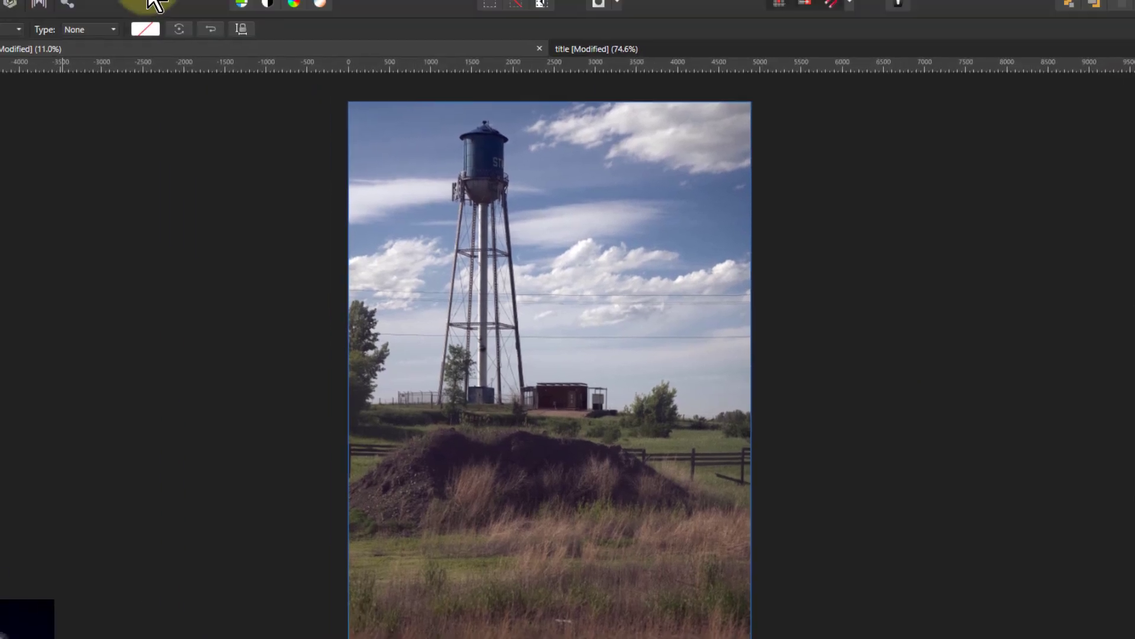
click(135, 0)
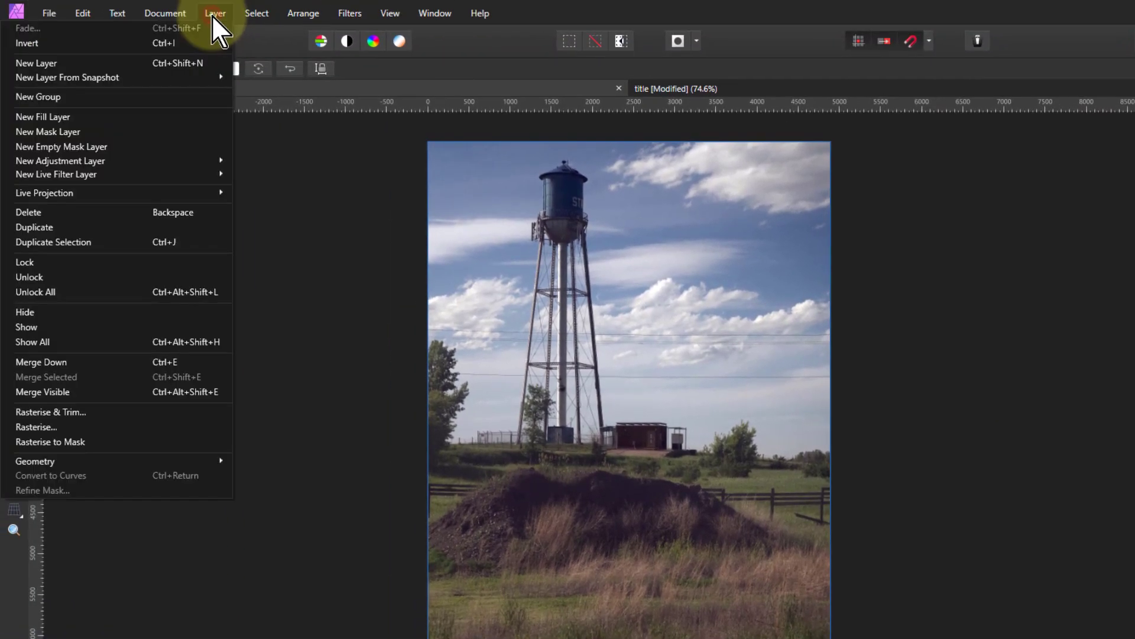
click(98, 77)
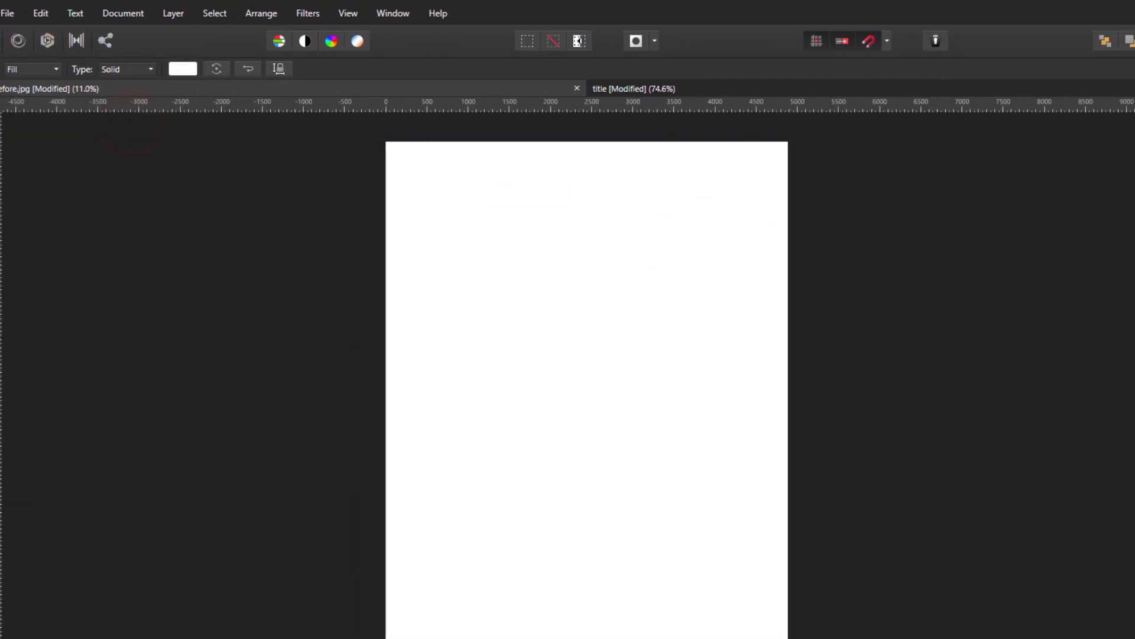
drag(982, 218, 964, 217)
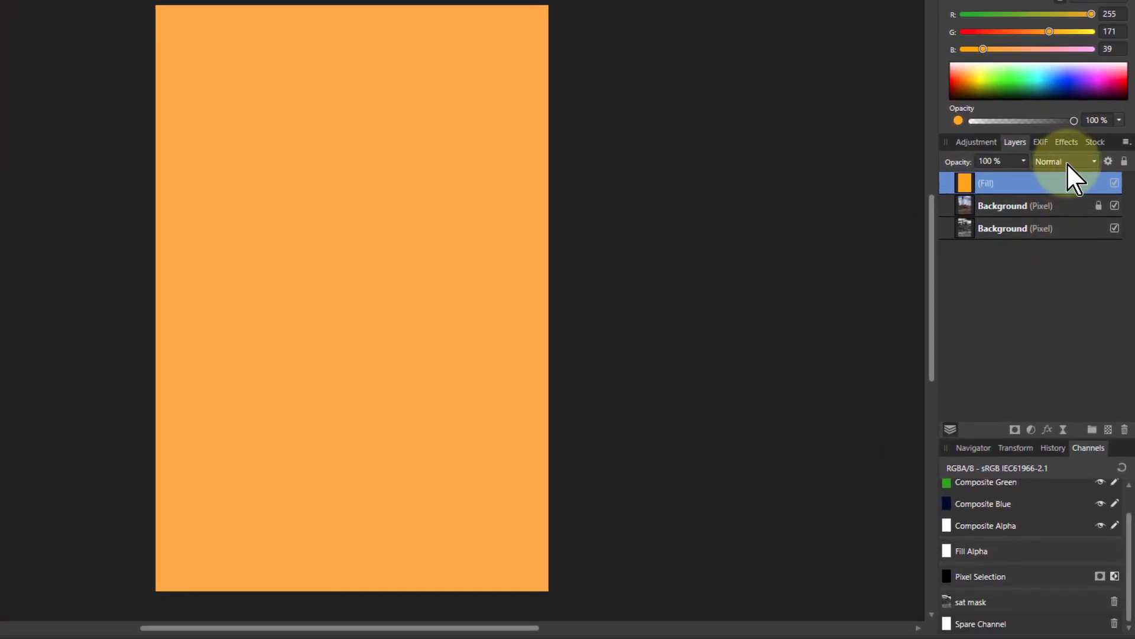
click(1067, 162)
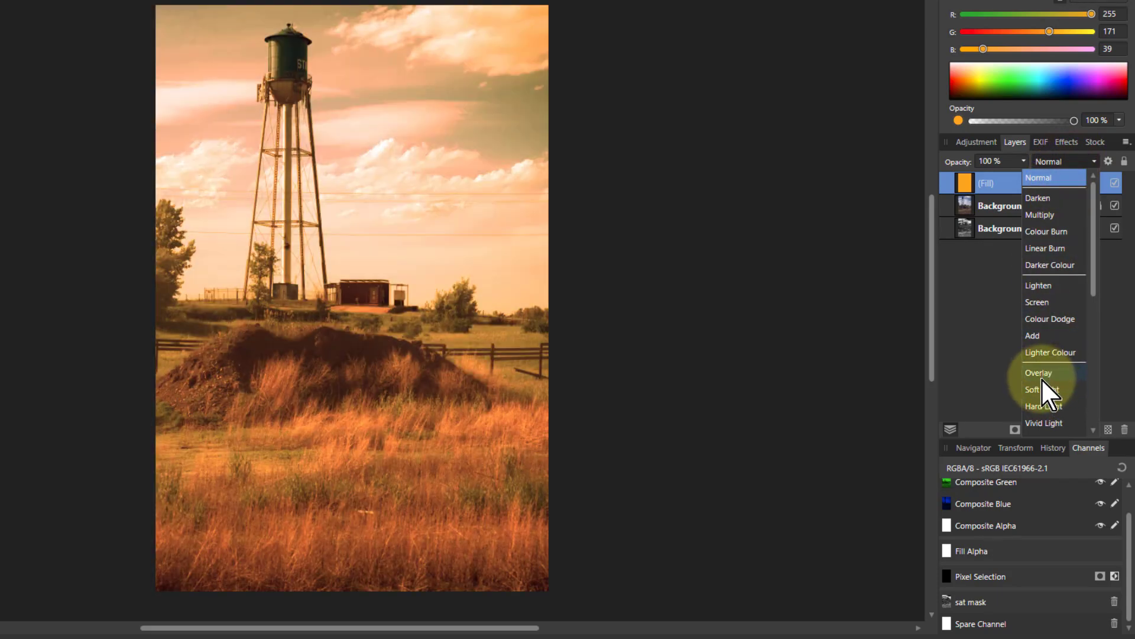
click(1040, 375)
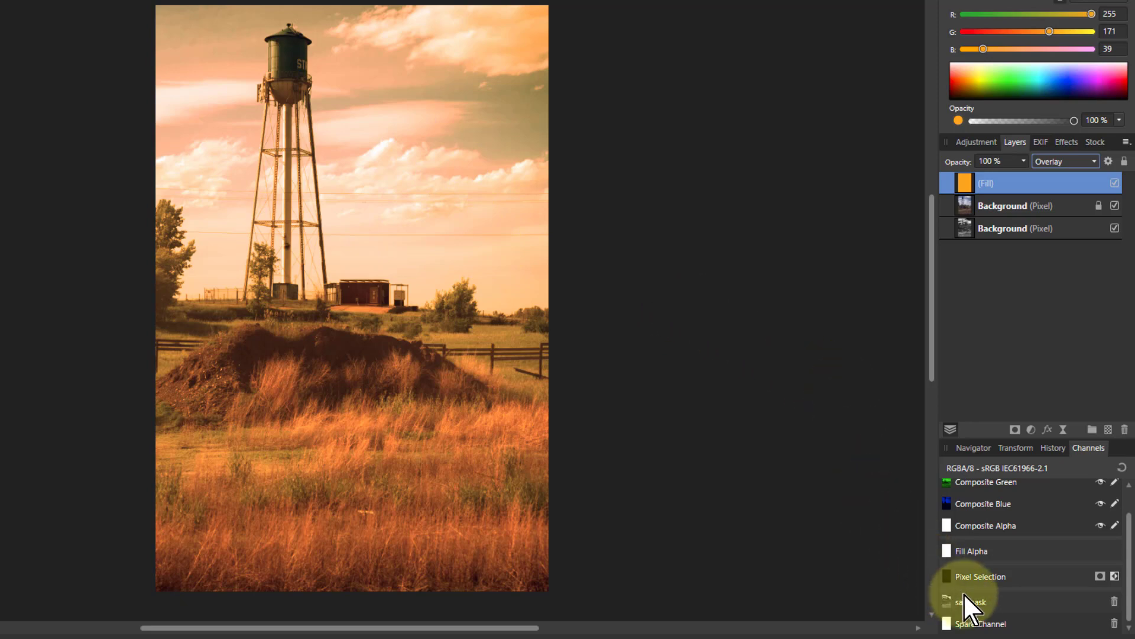
Mask the orange fill with the inverted sat mask channel, then delete the fill layer
click(1014, 431)
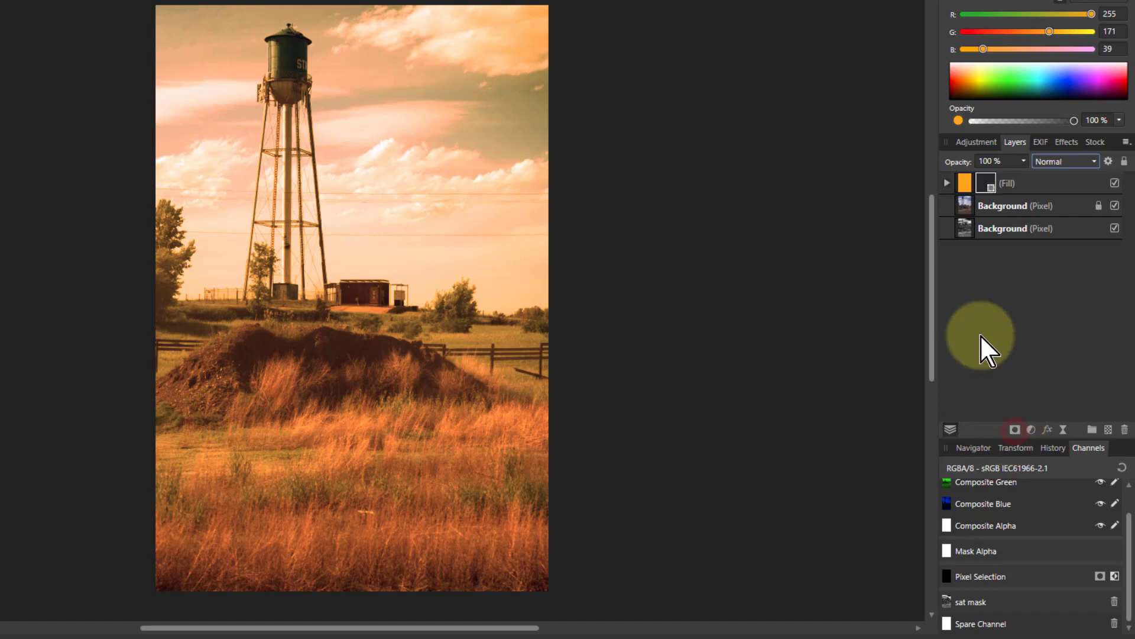
click(948, 182)
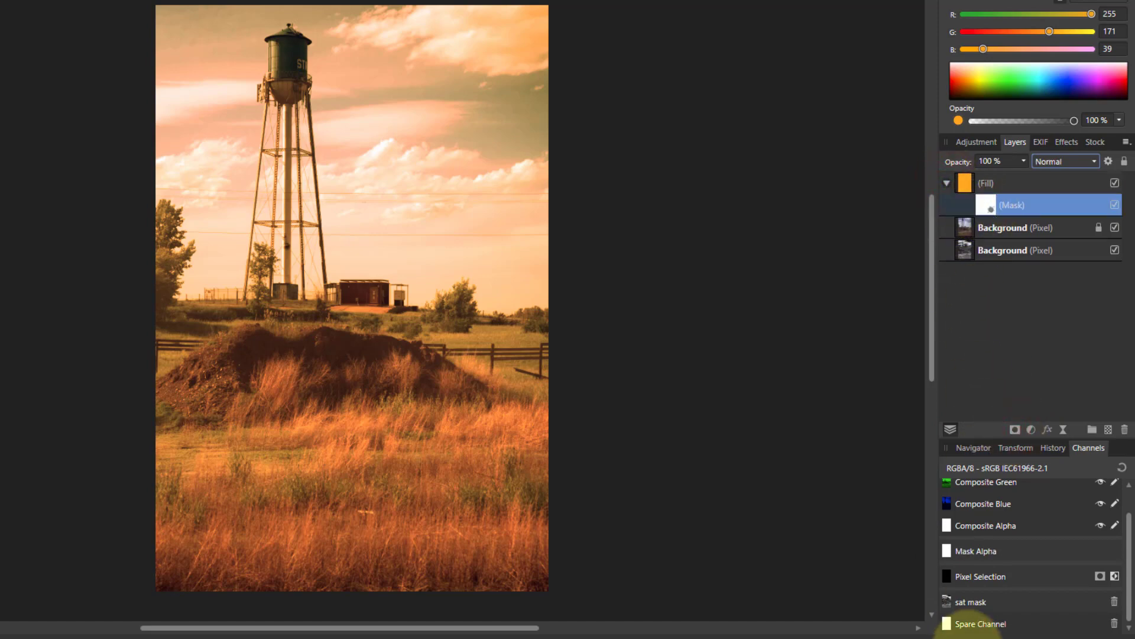
right_click(948, 602)
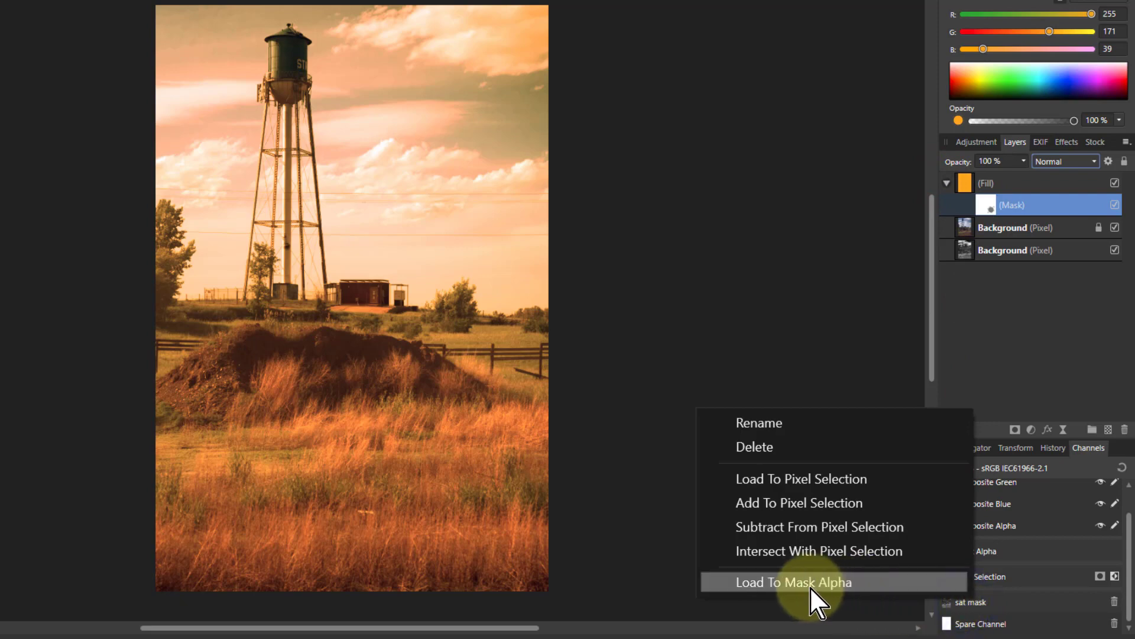
click(790, 584)
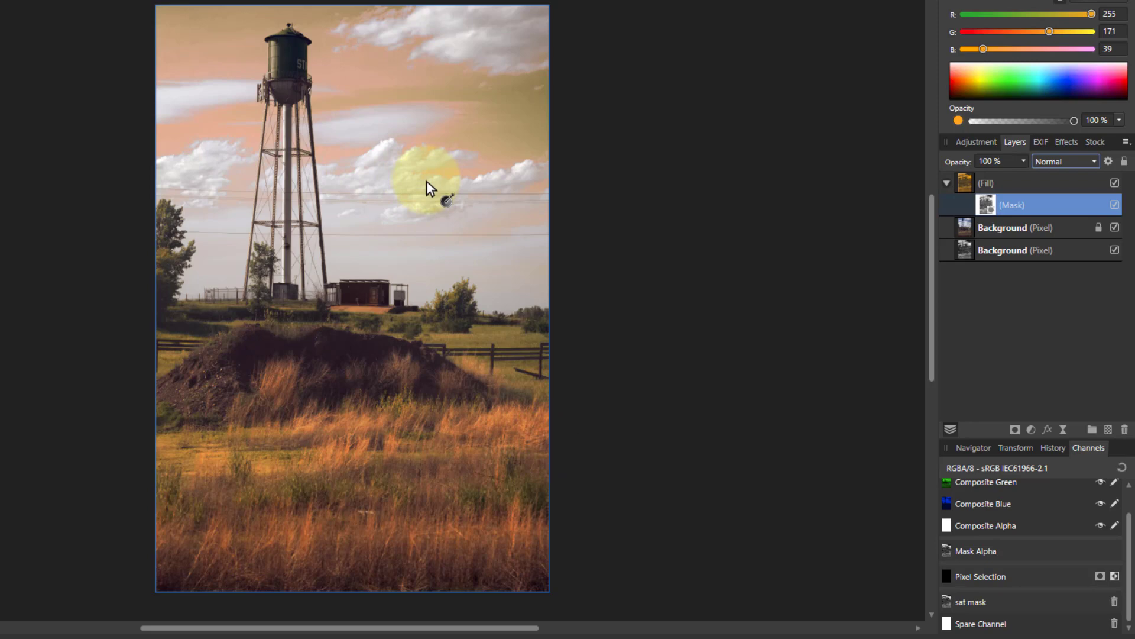
key(ctrl+i)
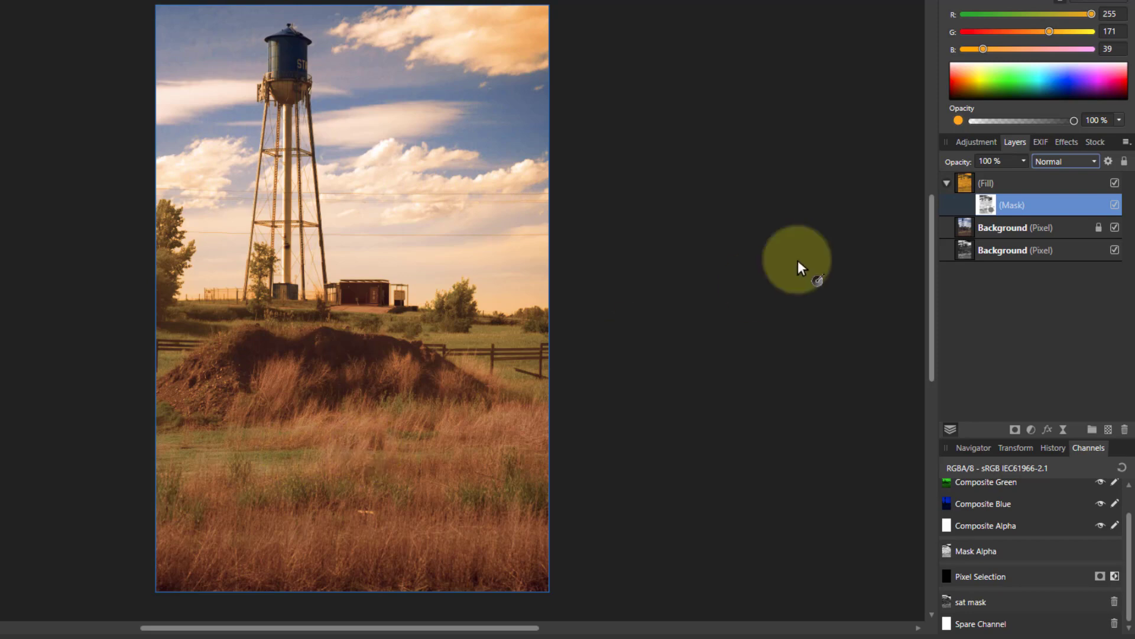
click(965, 181)
key(Delete)
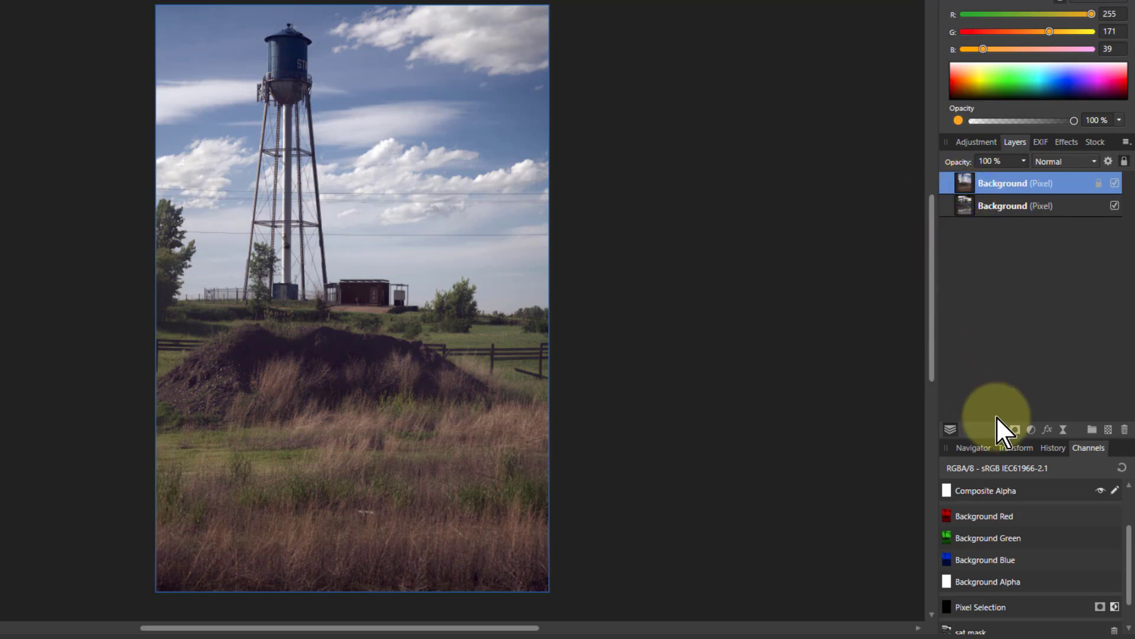
click(1031, 429)
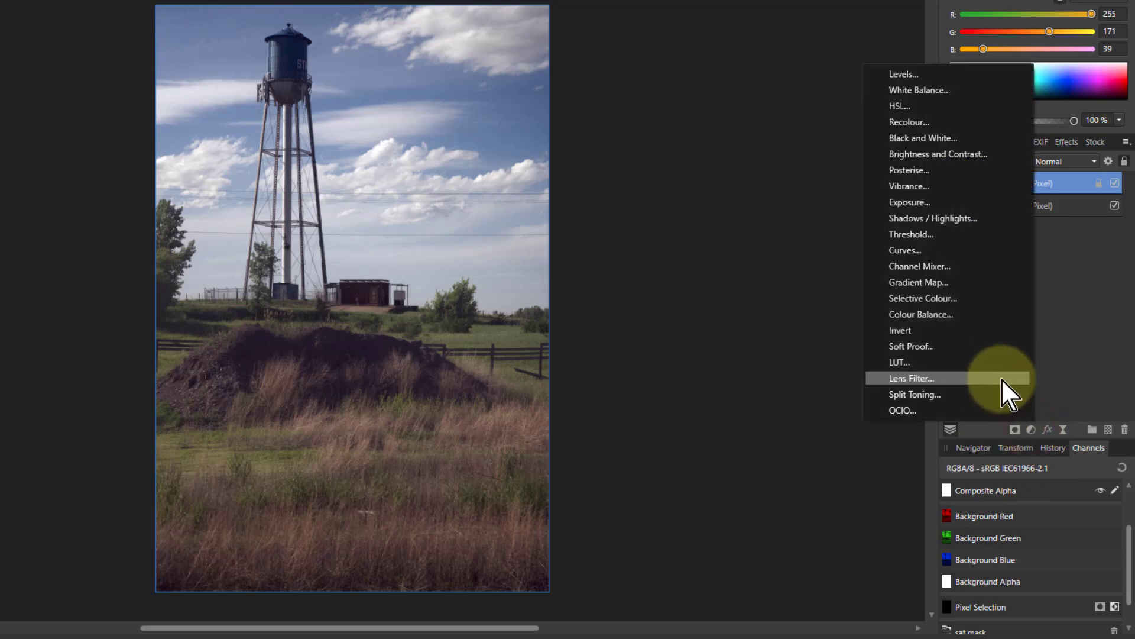
click(912, 122)
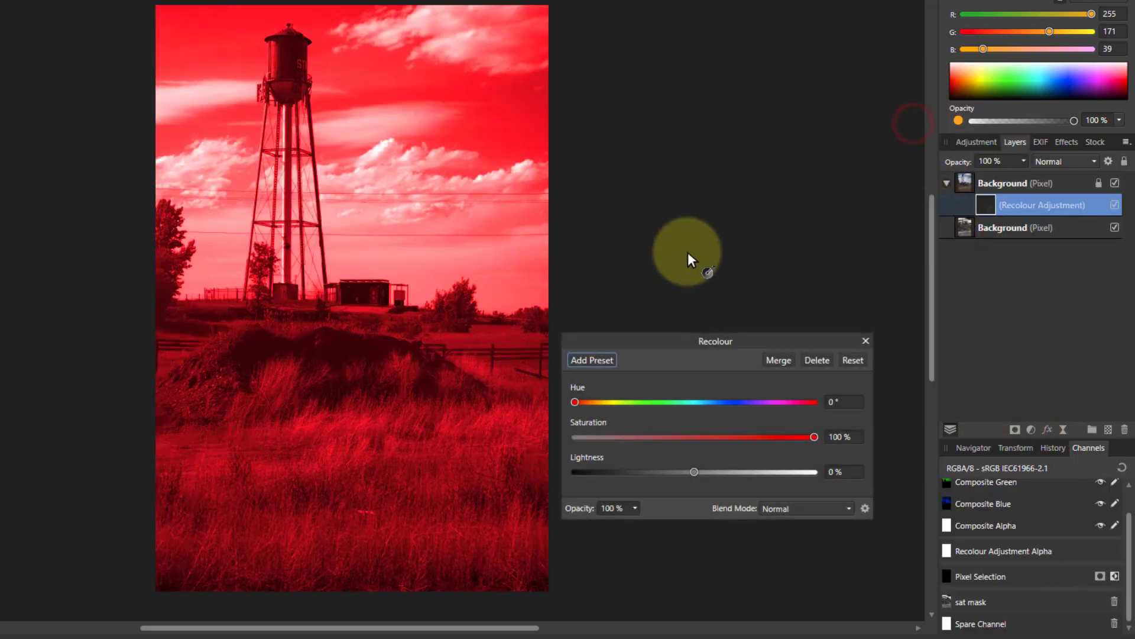
drag(575, 401, 736, 403)
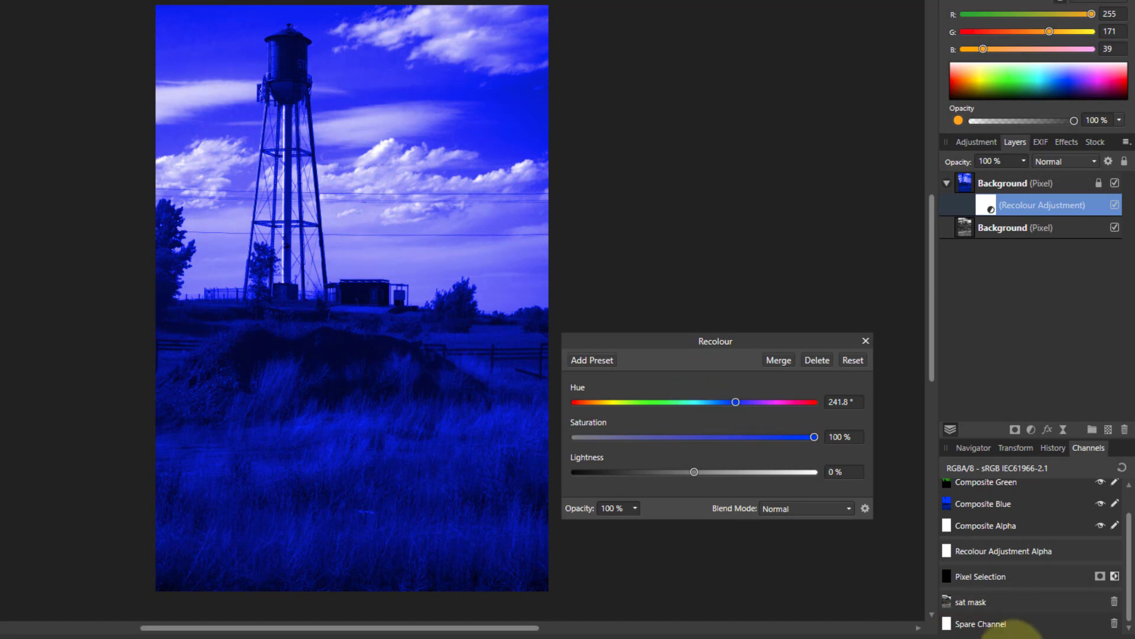
right_click(956, 601)
click(868, 585)
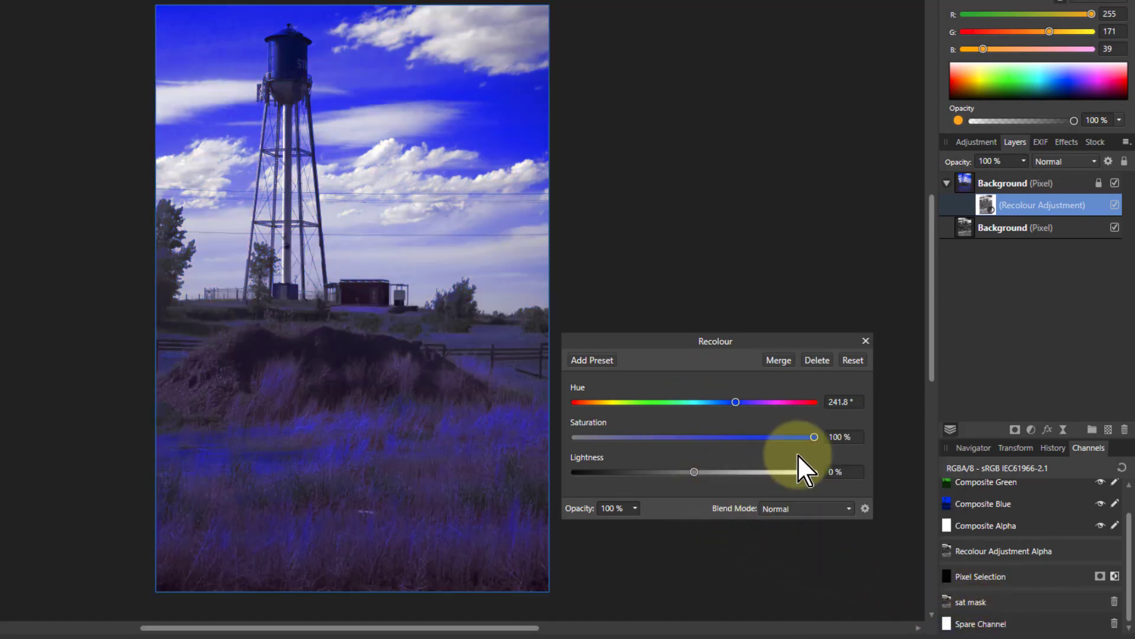
drag(815, 438, 695, 439)
drag(735, 402, 692, 405)
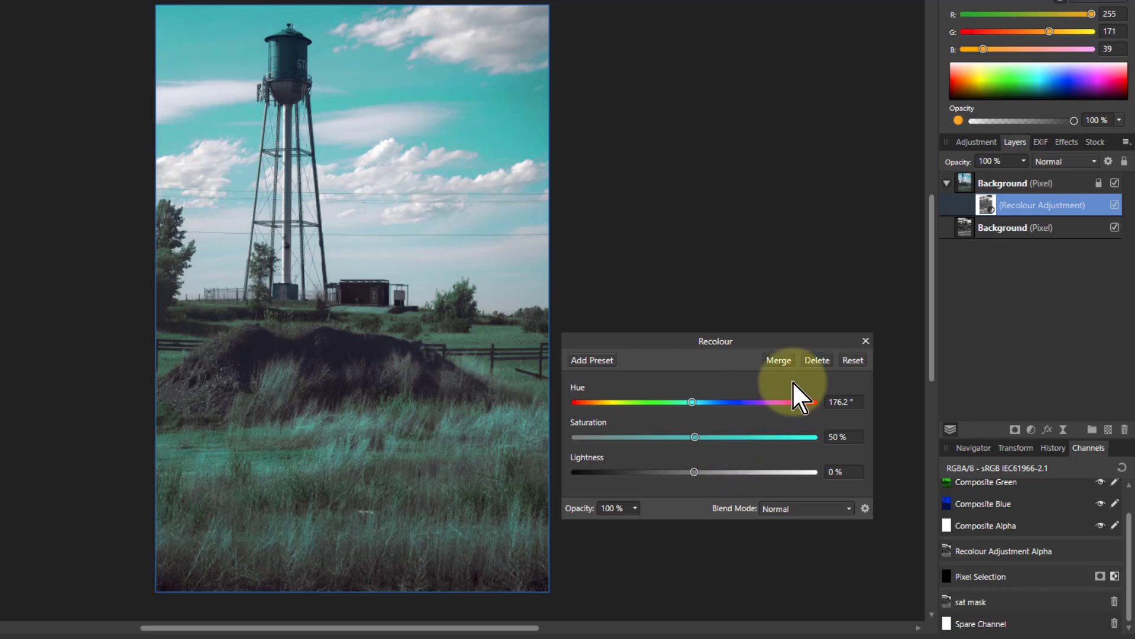
click(819, 359)
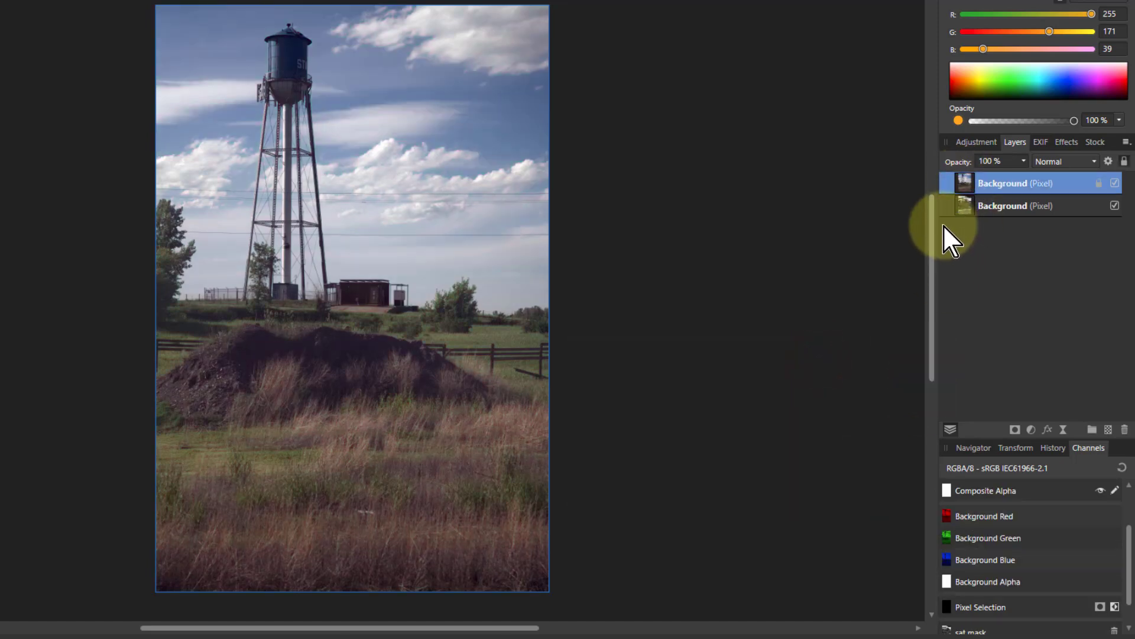
Add an Exposure adjustment and load the sat mask channel into its alpha mask
click(1031, 429)
click(903, 202)
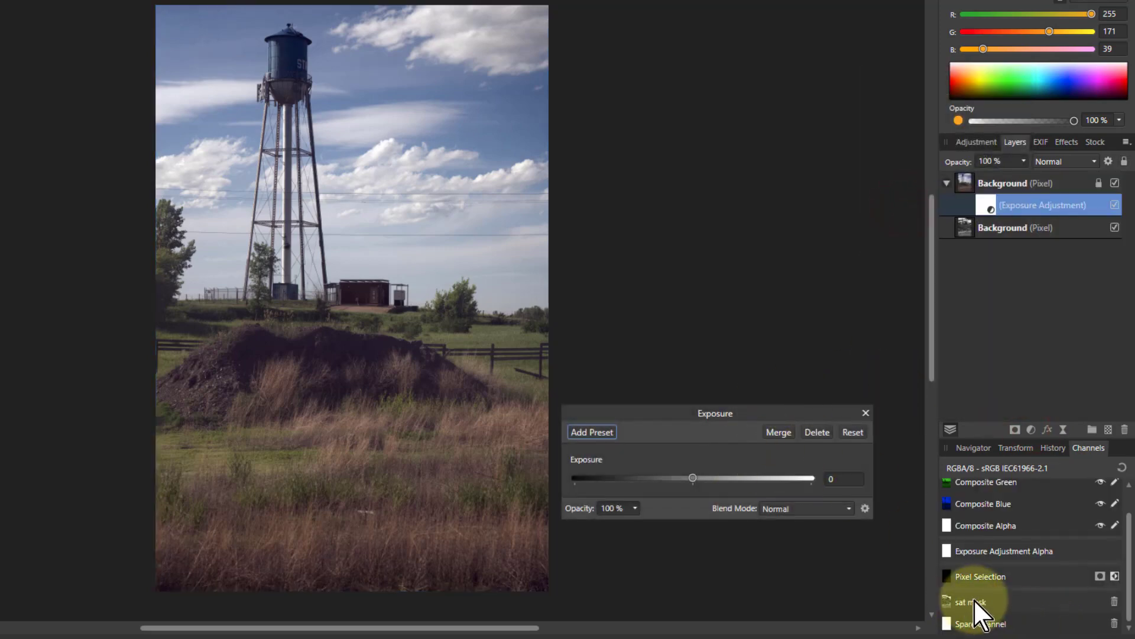
mouse_move(692, 476)
mouse_down()
mouse_move(800, 478)
mouse_move(586, 477)
mouse_move(693, 491)
mouse_up()
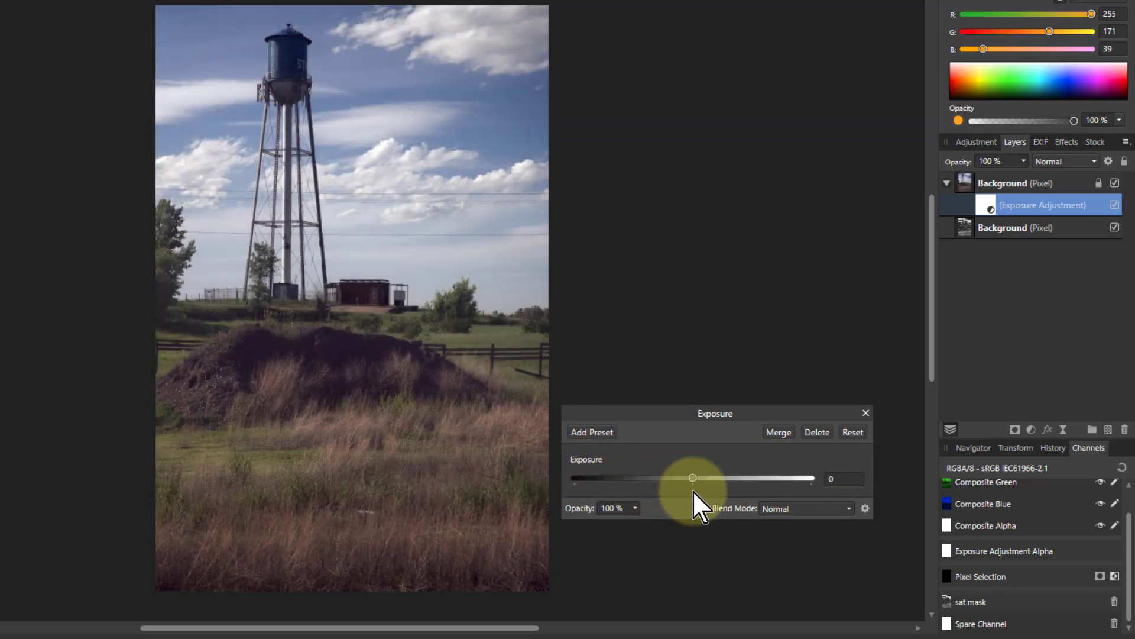
right_click(964, 601)
click(793, 584)
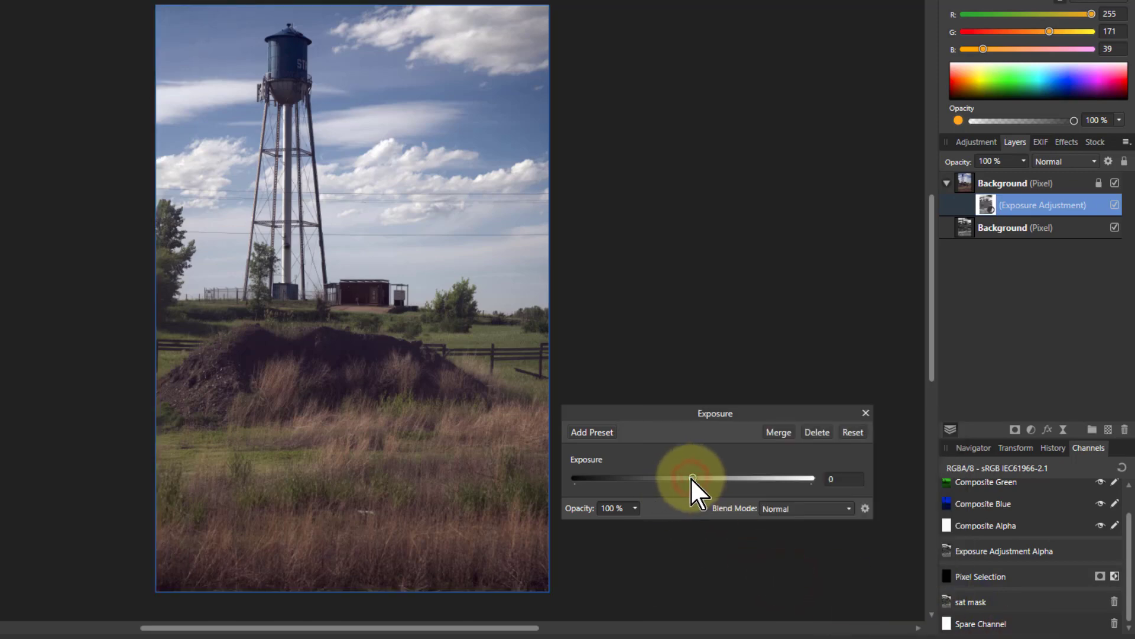
Raise the masked exposure briefly, then lower it to -13.108 for a dark night sky
drag(692, 477, 827, 496)
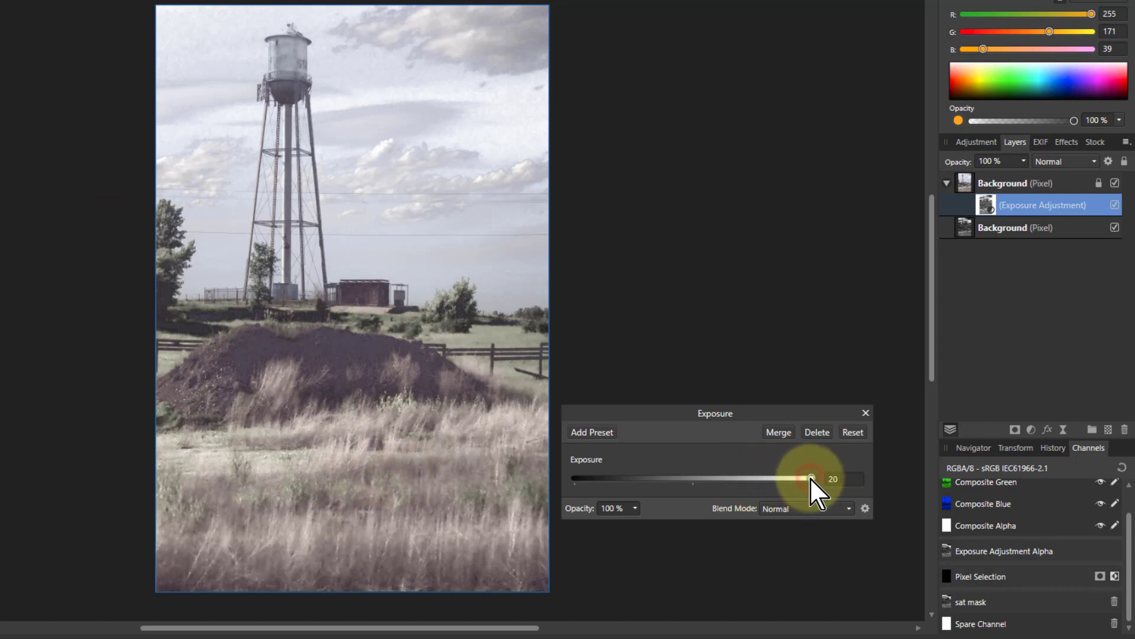
drag(811, 478, 616, 493)
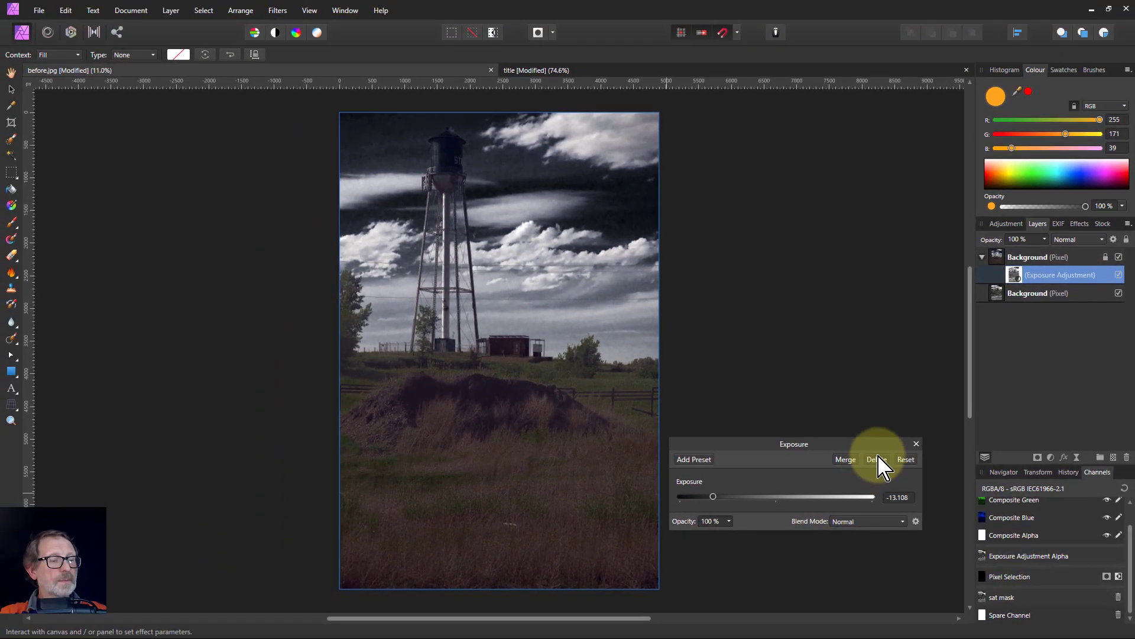
Delete the masked Exposure adjustment layer to restore the daylight colours
click(877, 460)
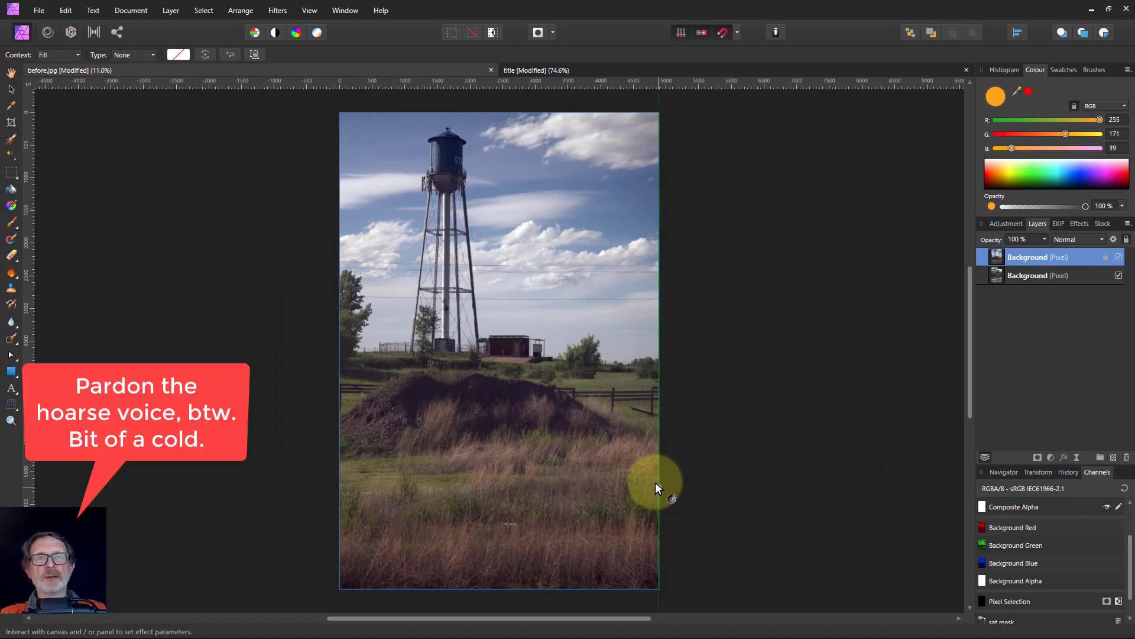